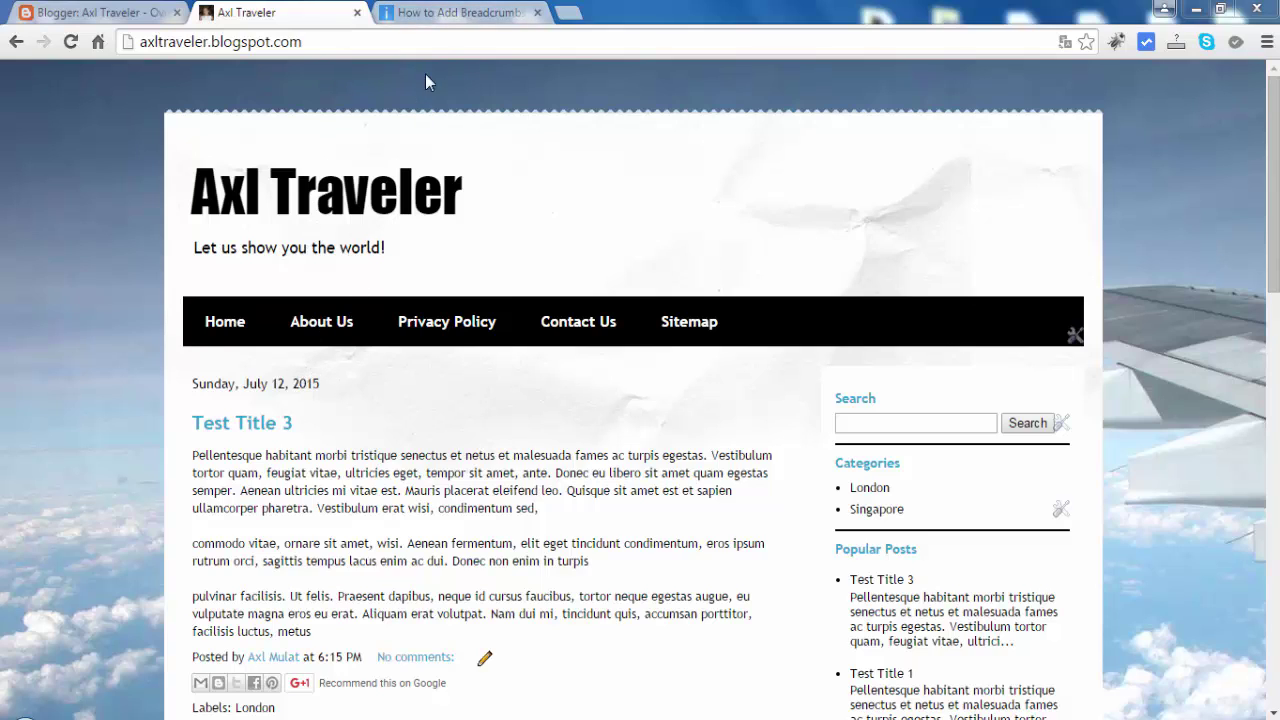
Read the istockphp breadcrumbs tutorial's preview and steps, then return to the Axl Traveler Stats Overview
left_click(430, 14)
scroll(580, 345, "down", 6)
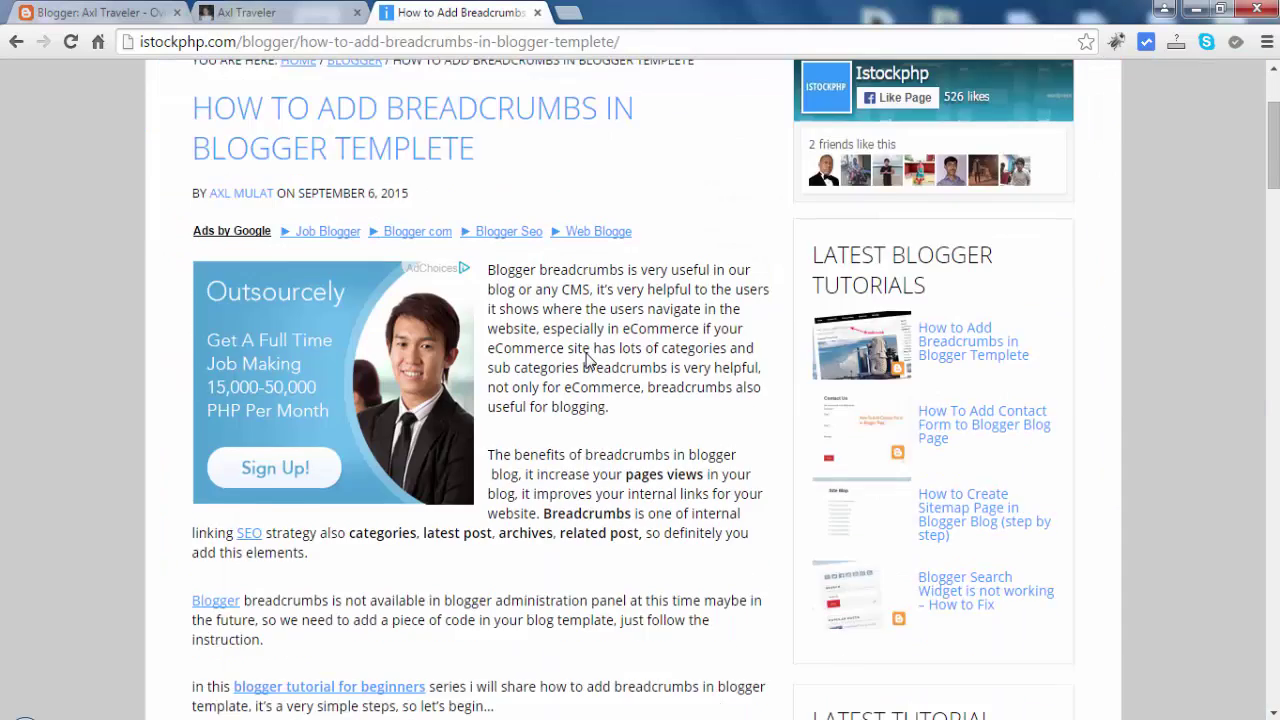
scroll(589, 359, "down", 2)
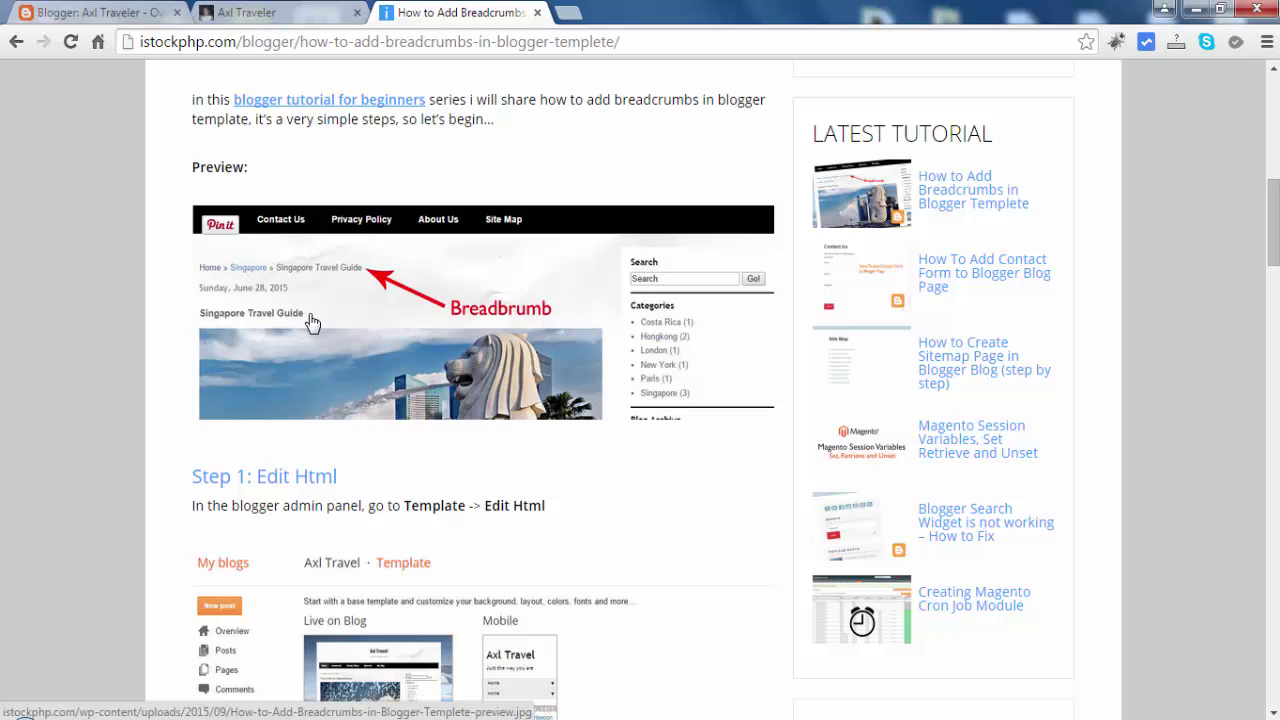
scroll(312, 322, "down", 2)
scroll(312, 322, "down", 1)
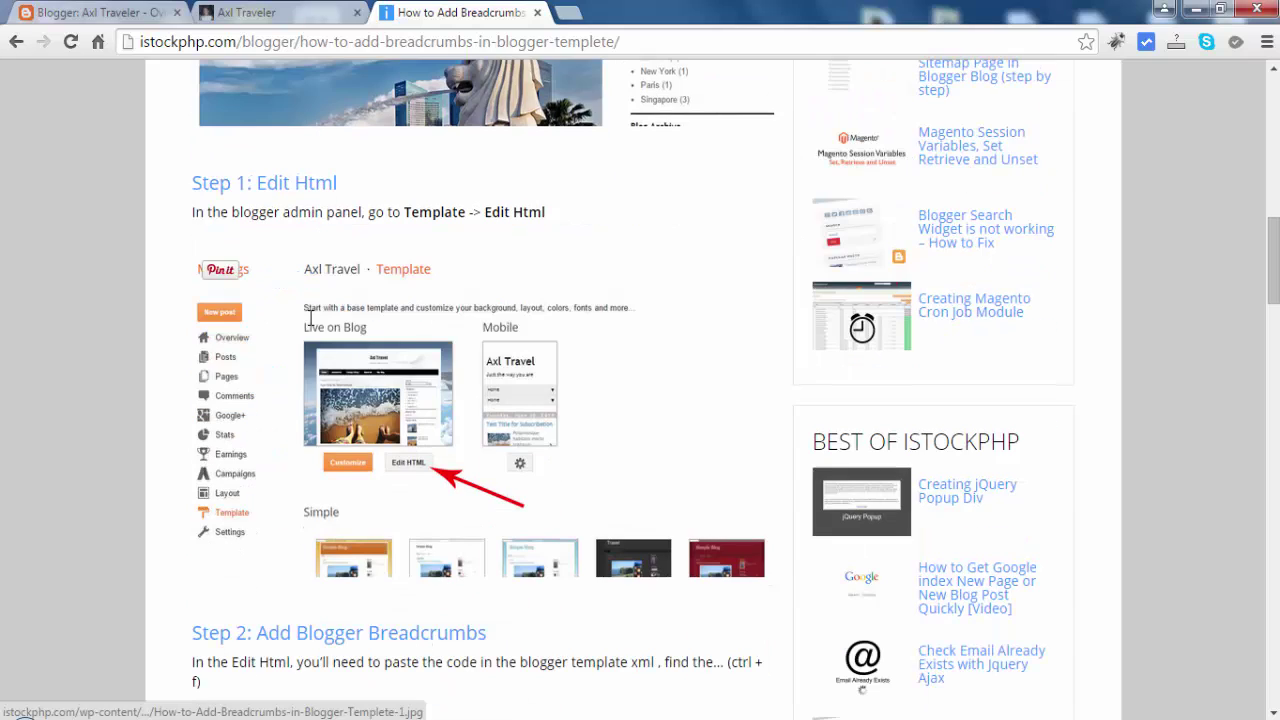
scroll(311, 318, "up", 8)
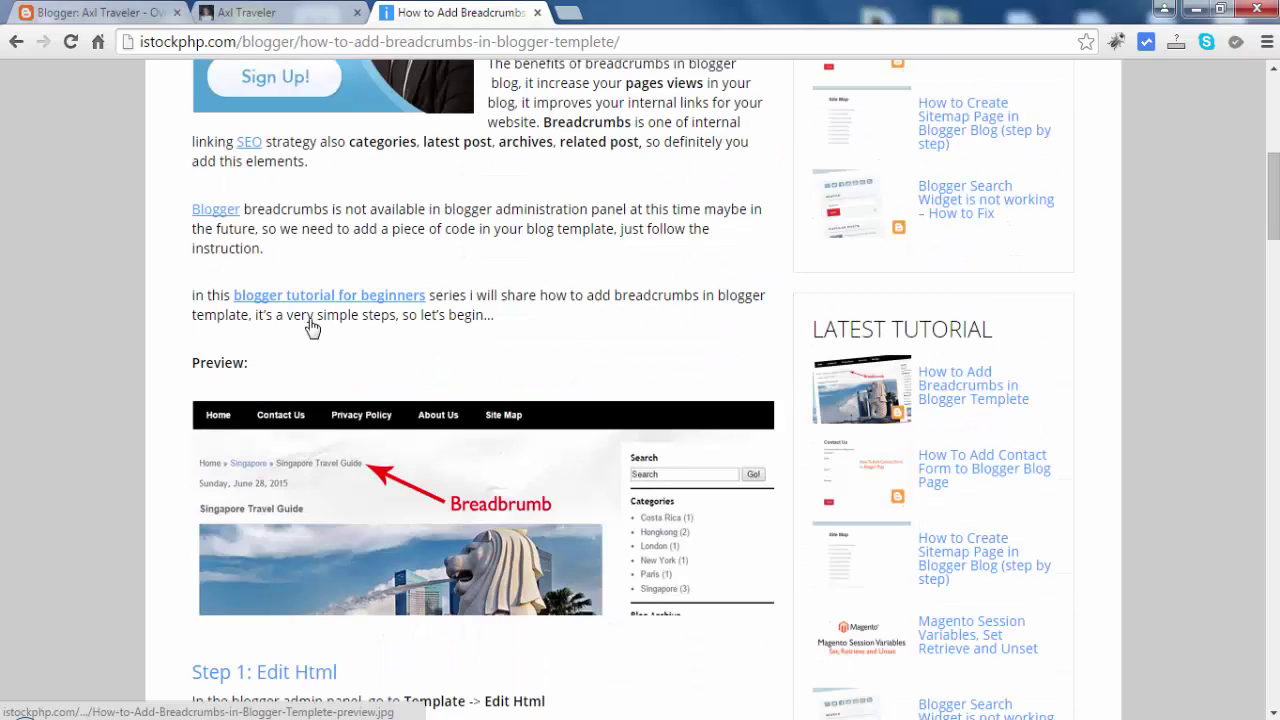
scroll(311, 327, "up", 1)
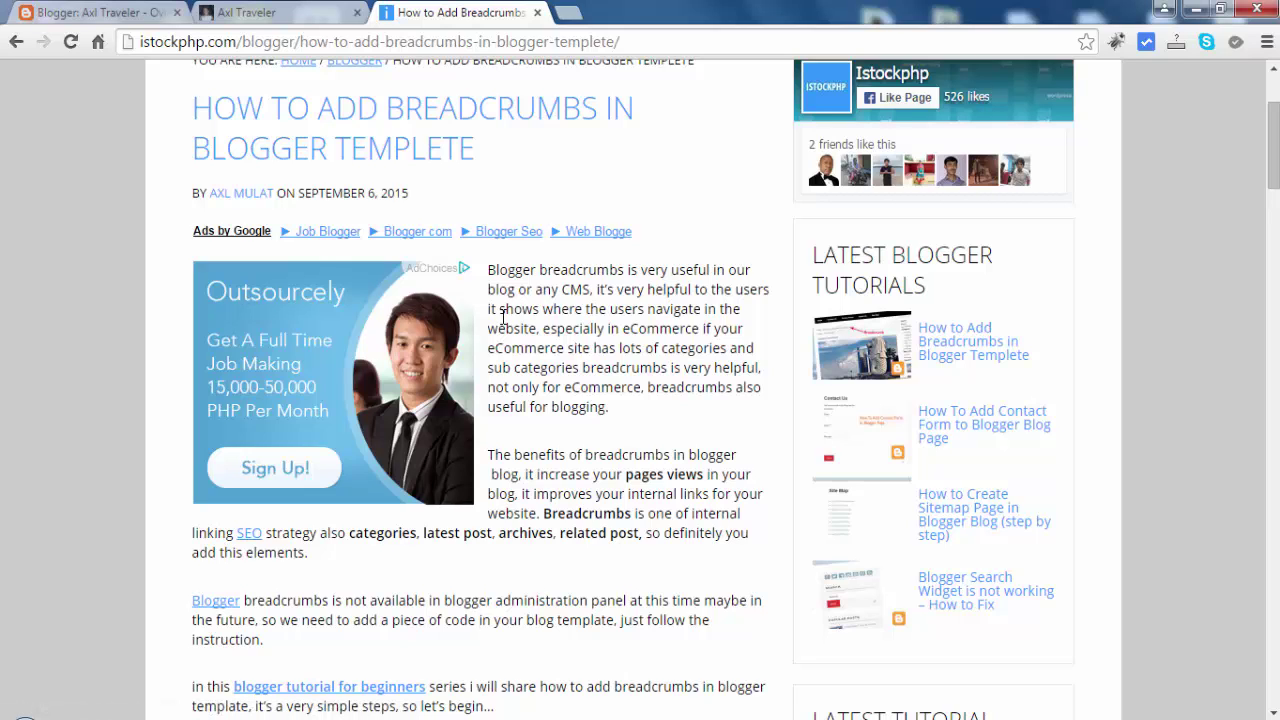
scroll(503, 316, "down", 10)
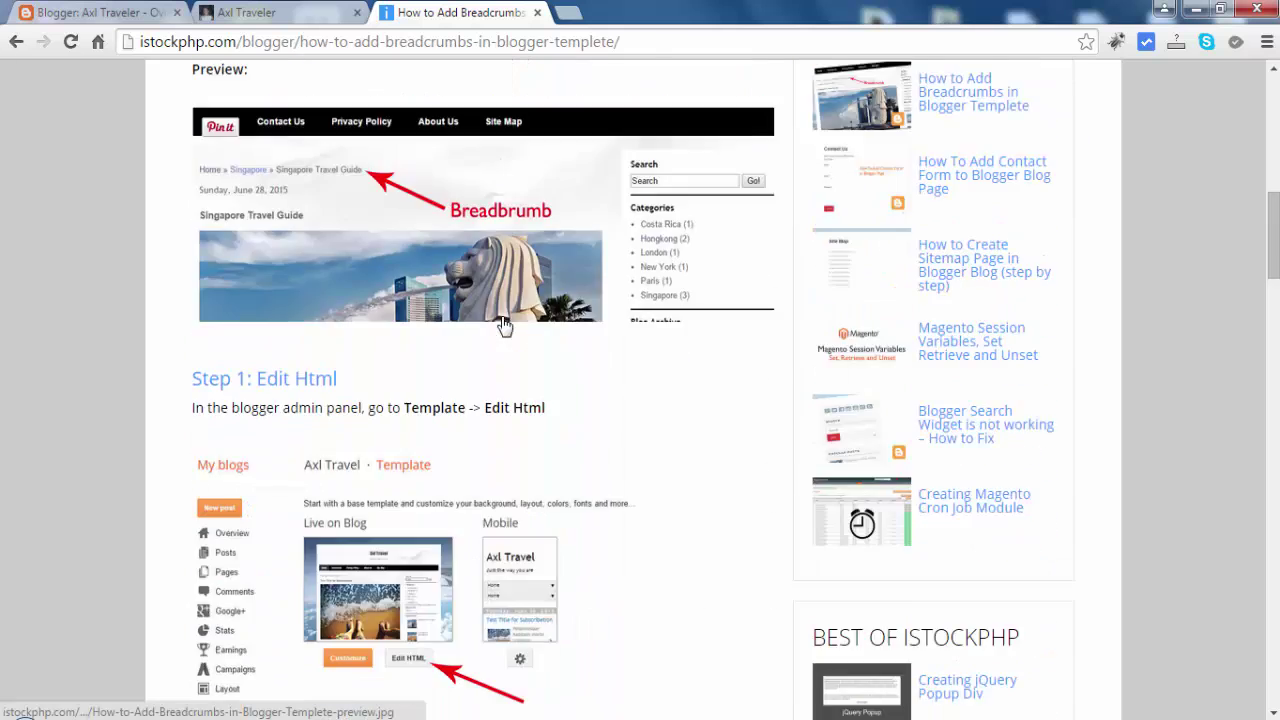
scroll(505, 320, "down", 1)
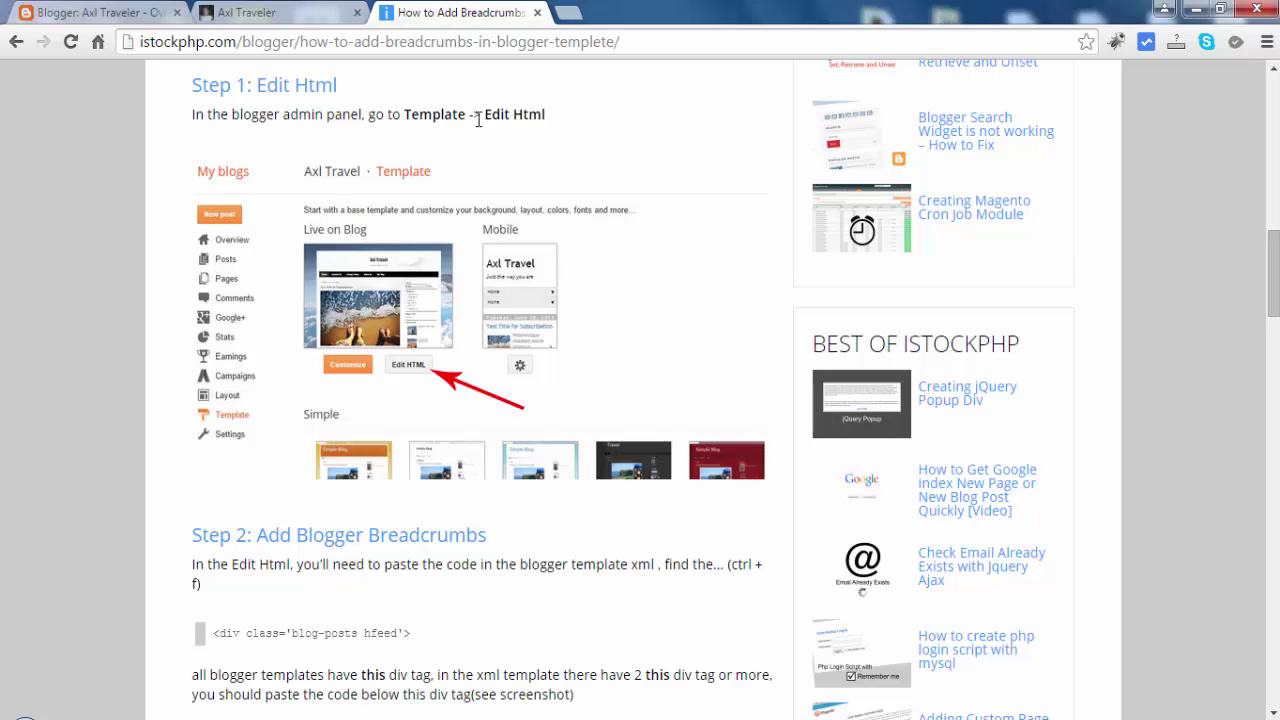
left_click(130, 14)
Open the Axl Traveler template in Edit HTML, then return to the tutorial's Step 2
left_click(100, 640)
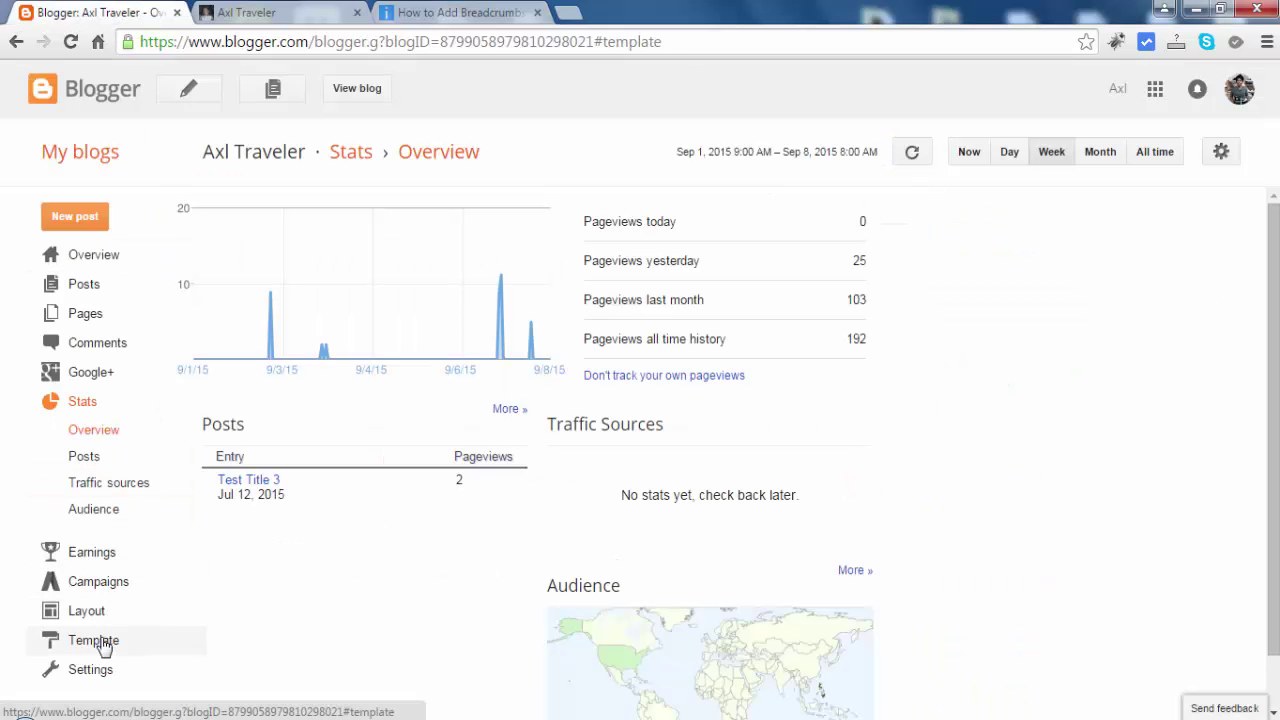
left_click(363, 448)
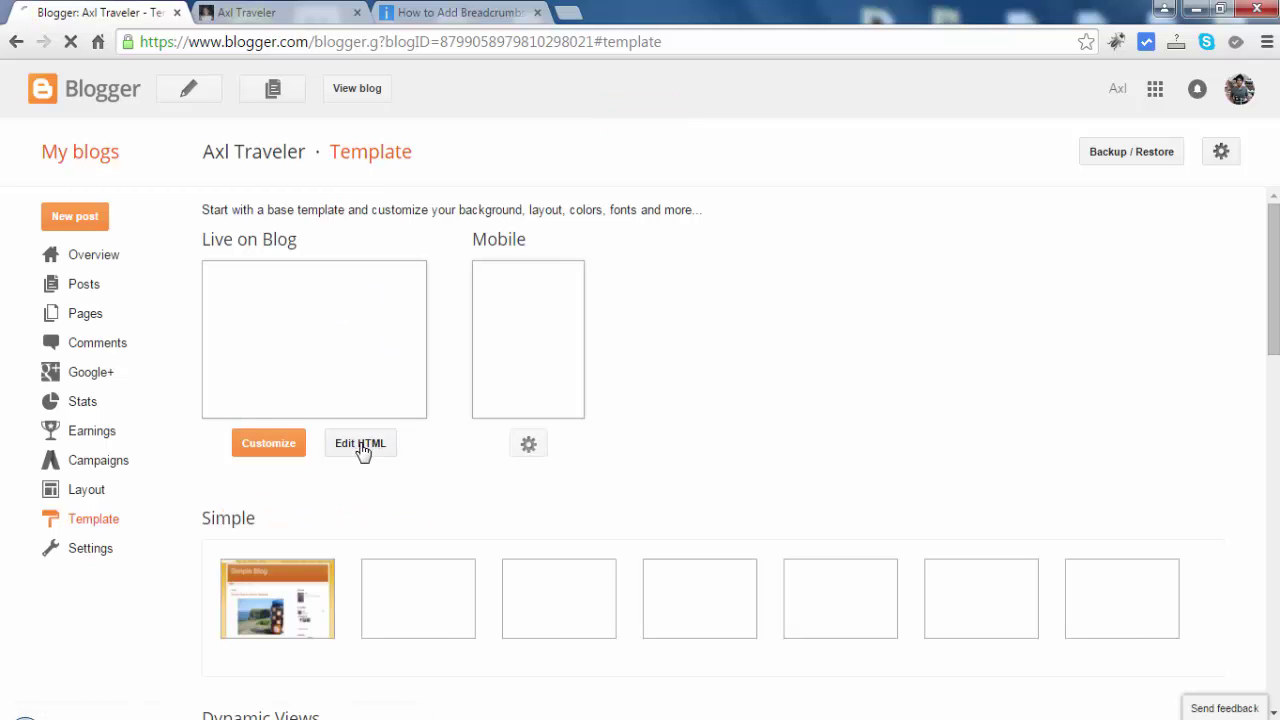
left_click(363, 448)
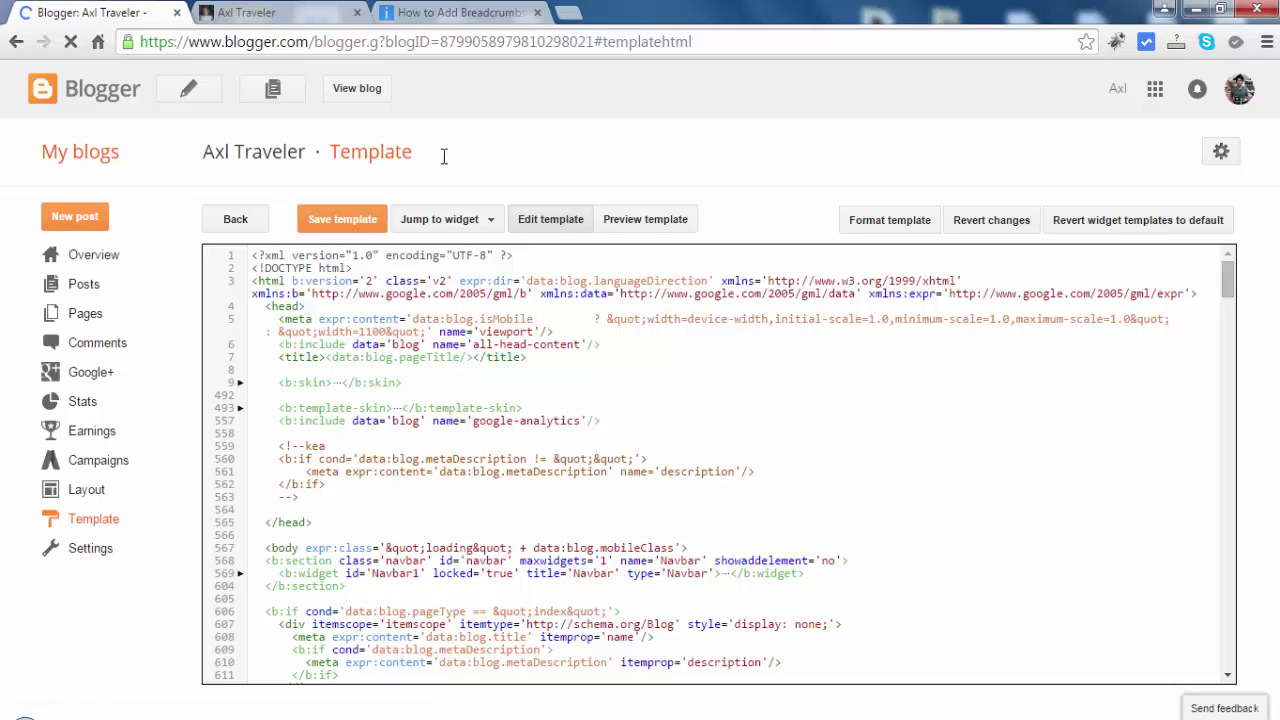
left_click(447, 12)
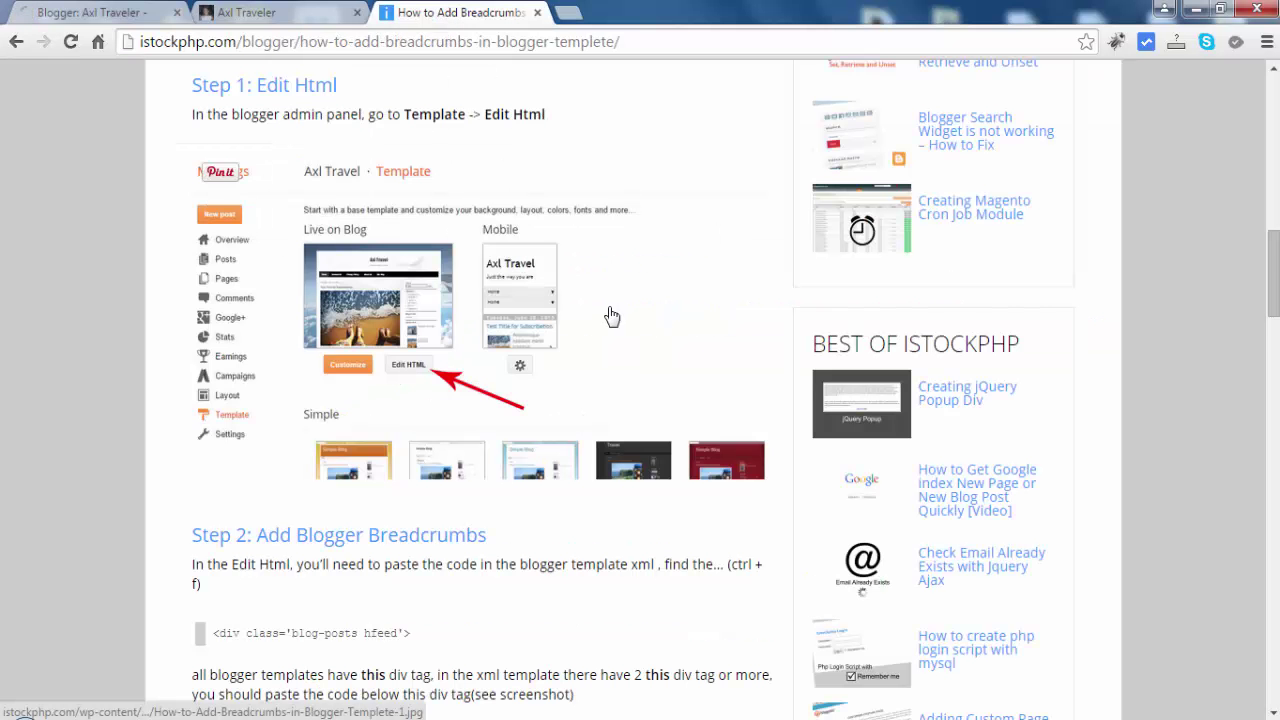
Copy the <div class='blog-posts hfeed'> line from the tutorial's Step 2 into the clipboard
scroll(610, 315, "down", 2)
scroll(610, 316, "down", 1)
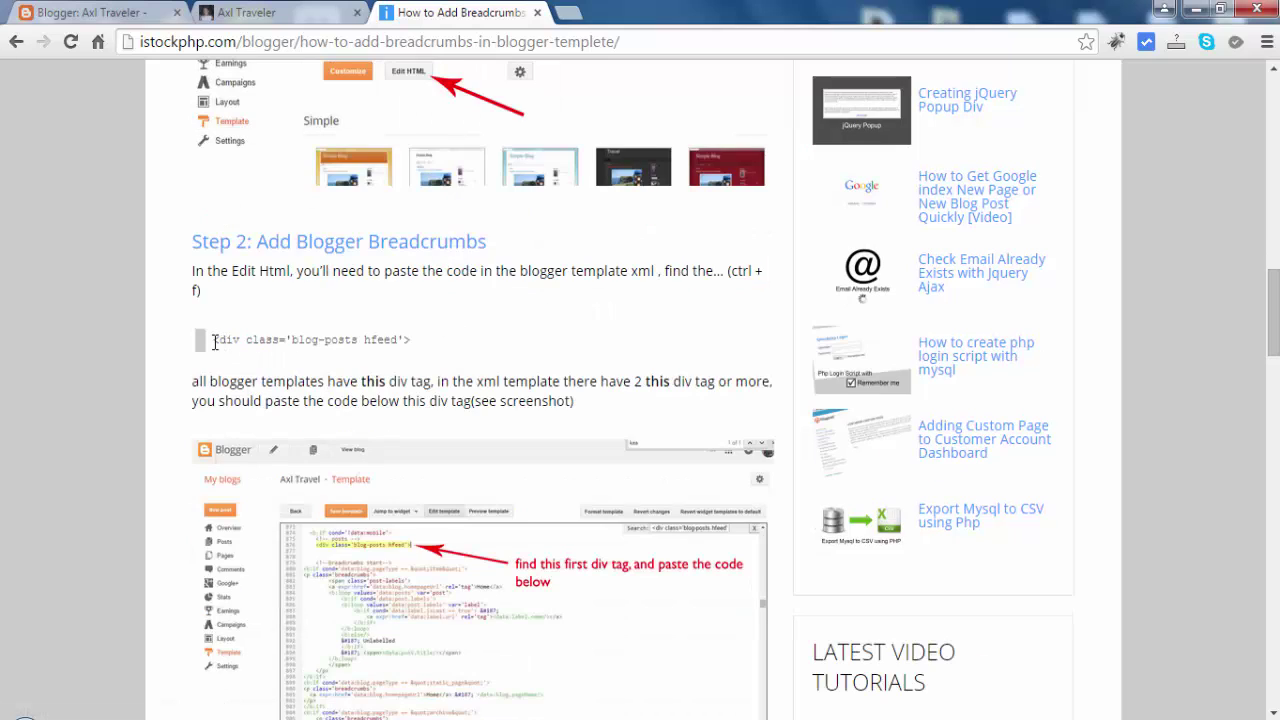
left_click_drag(214, 339, 449, 341)
right_click(380, 333)
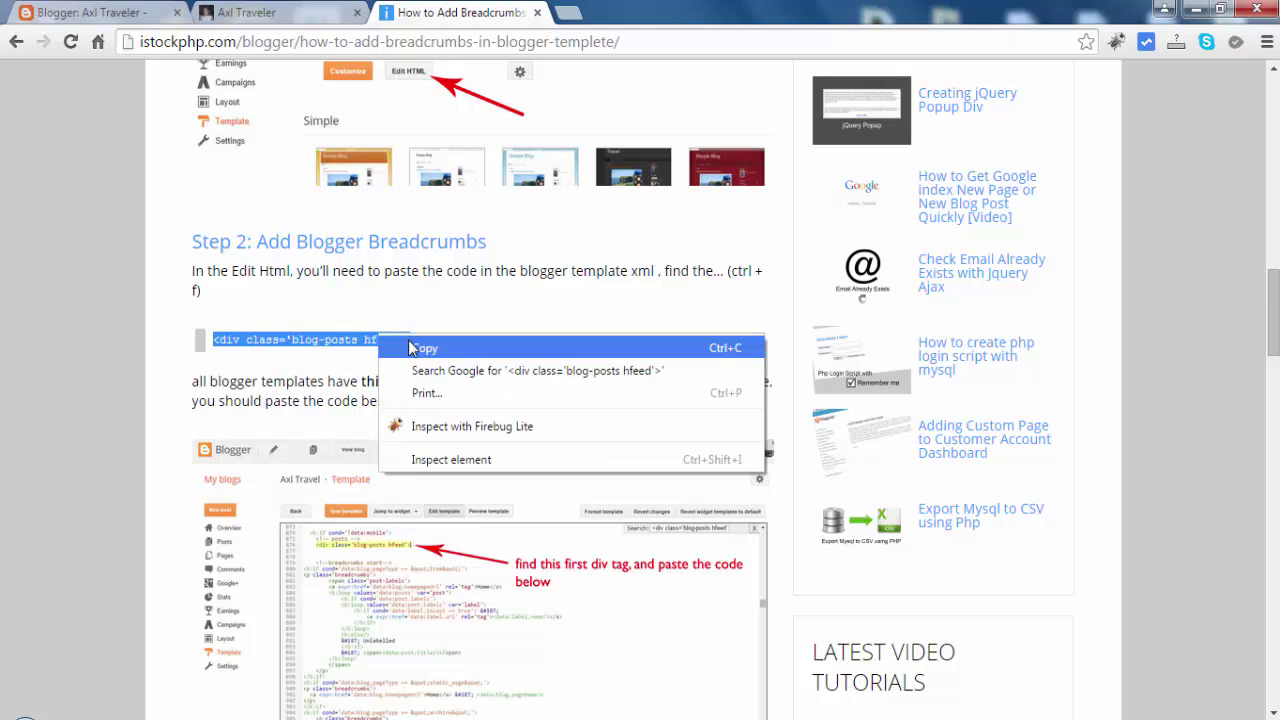
left_click(414, 346)
left_click(73, 16)
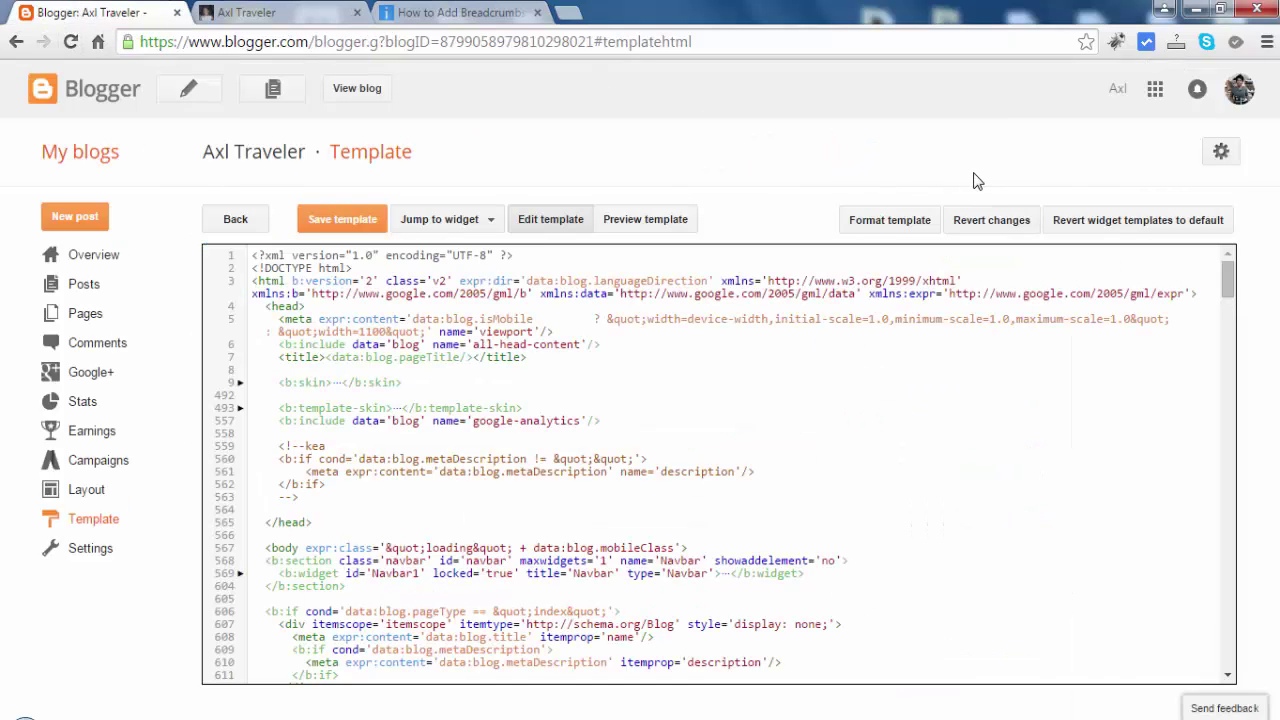
Search the template code for <div class='blog-posts hfeed'>, locating it at line 870
key("ctrl+f")
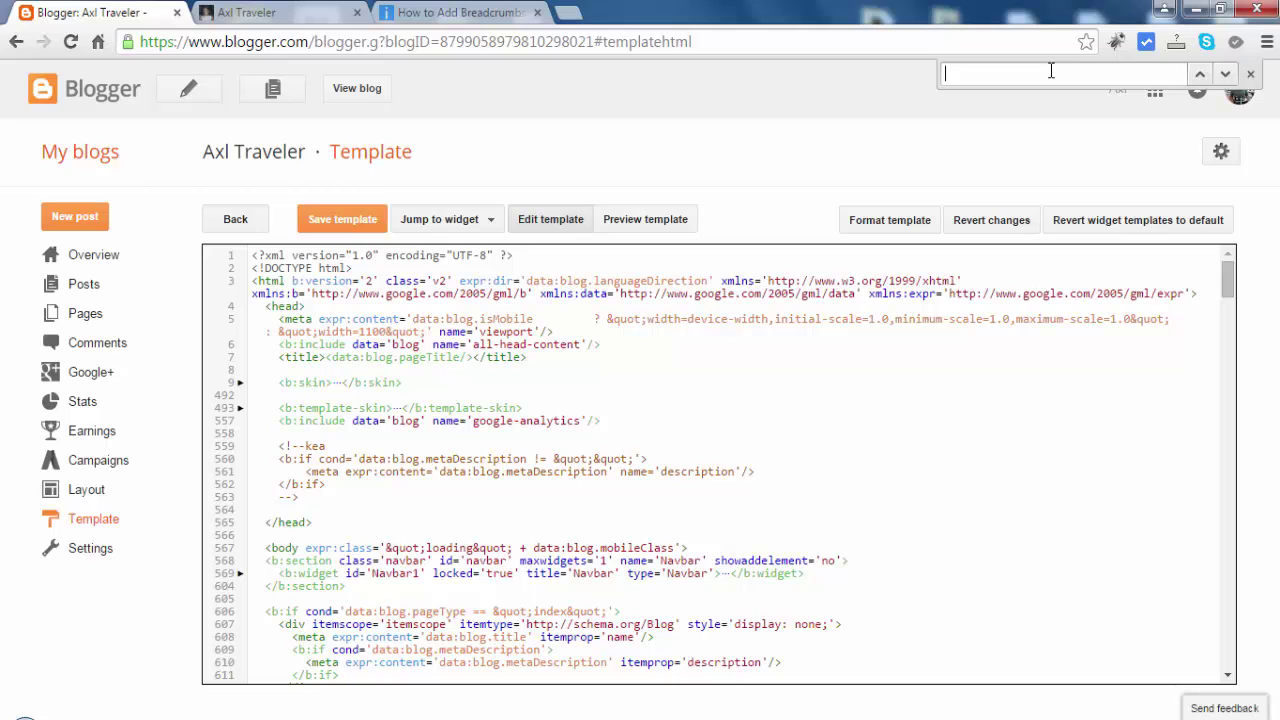
left_click(1249, 78)
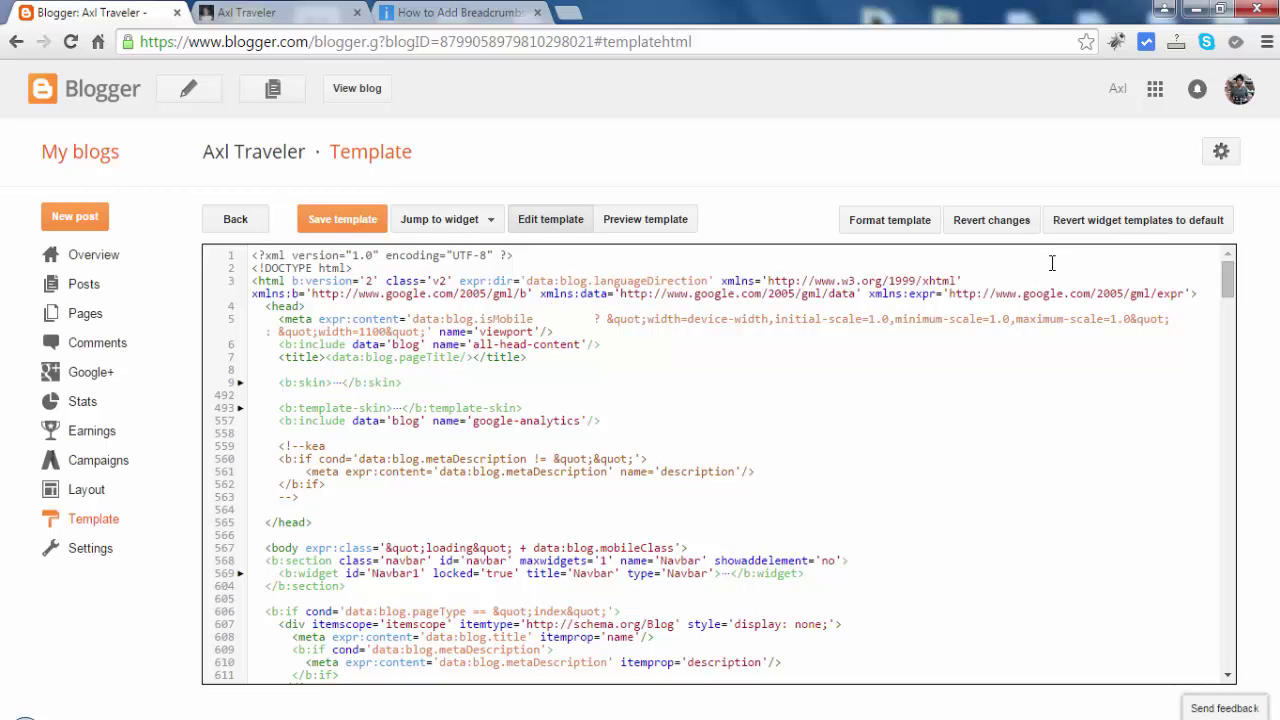
key("ctrl+f")
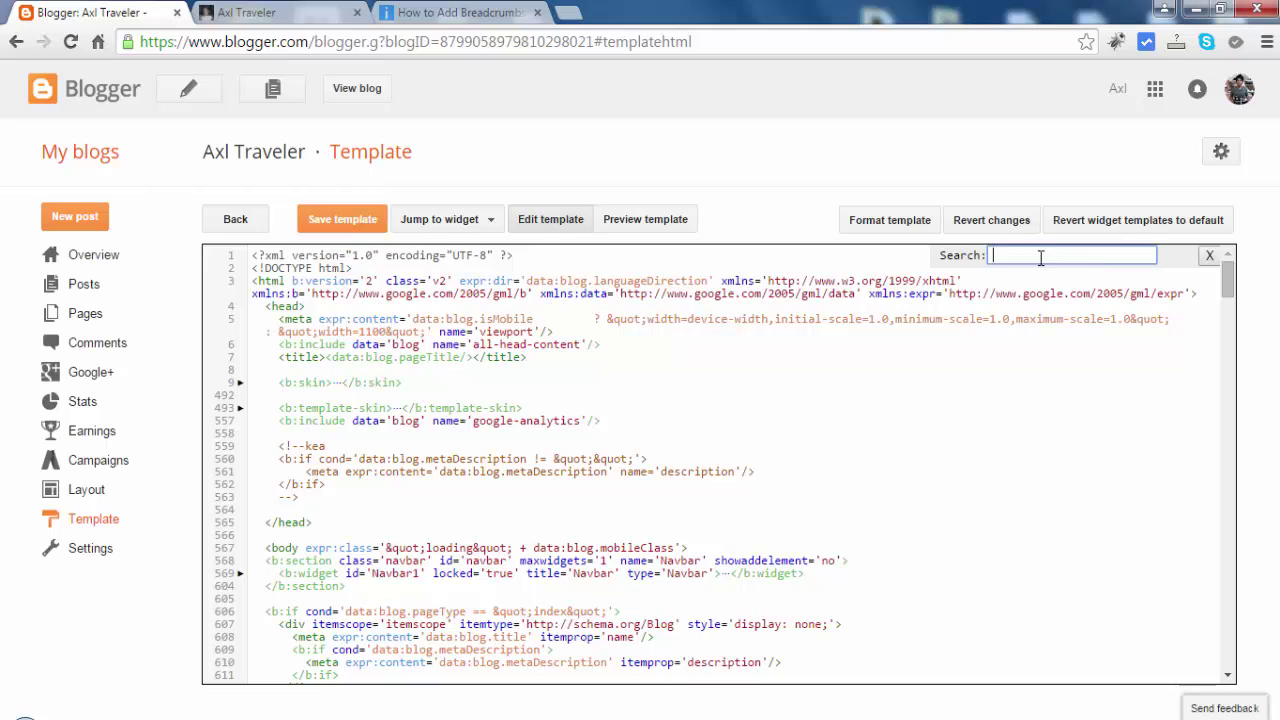
key("ctrl+v")
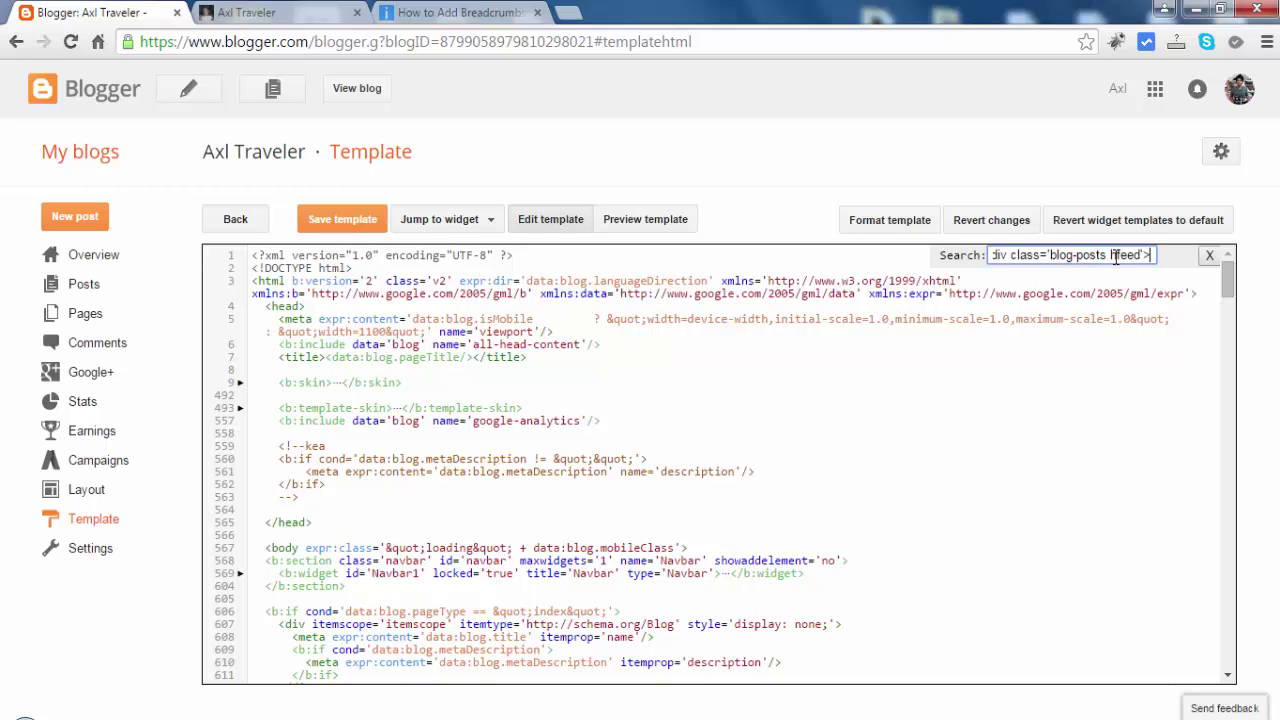
key("Return")
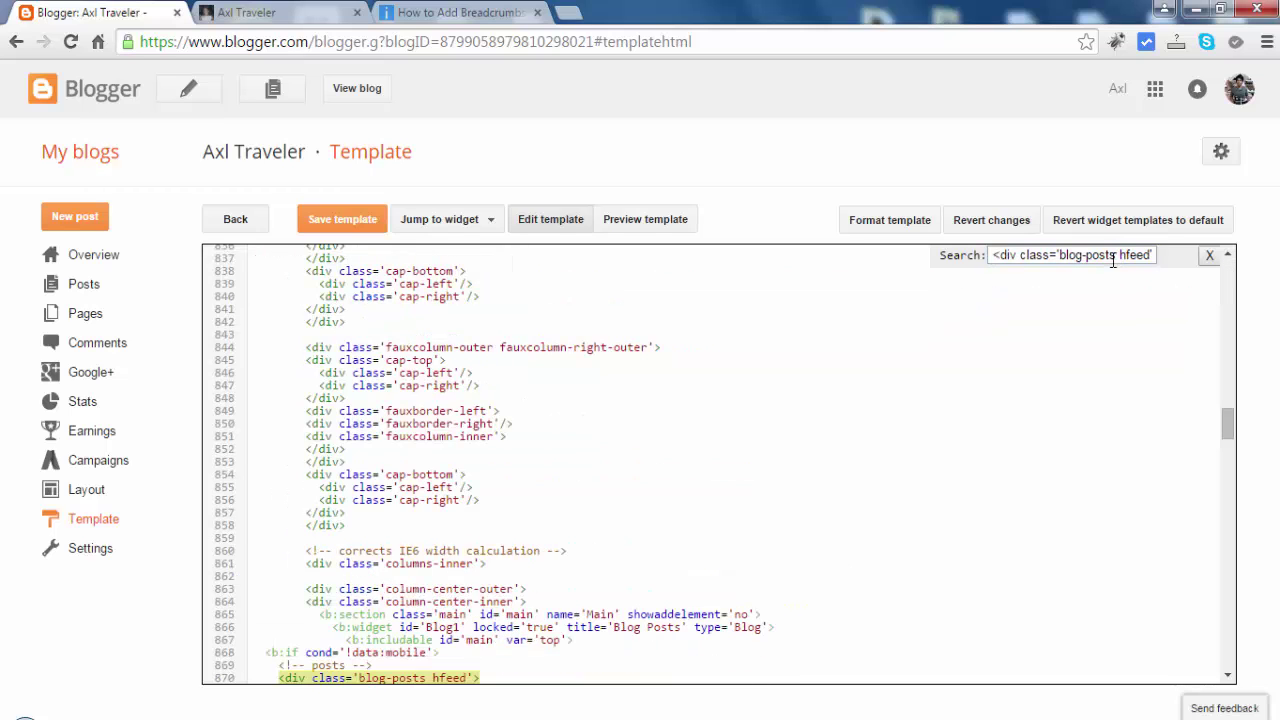
left_click(1229, 676)
left_click(1229, 676)
left_click(1229, 676)
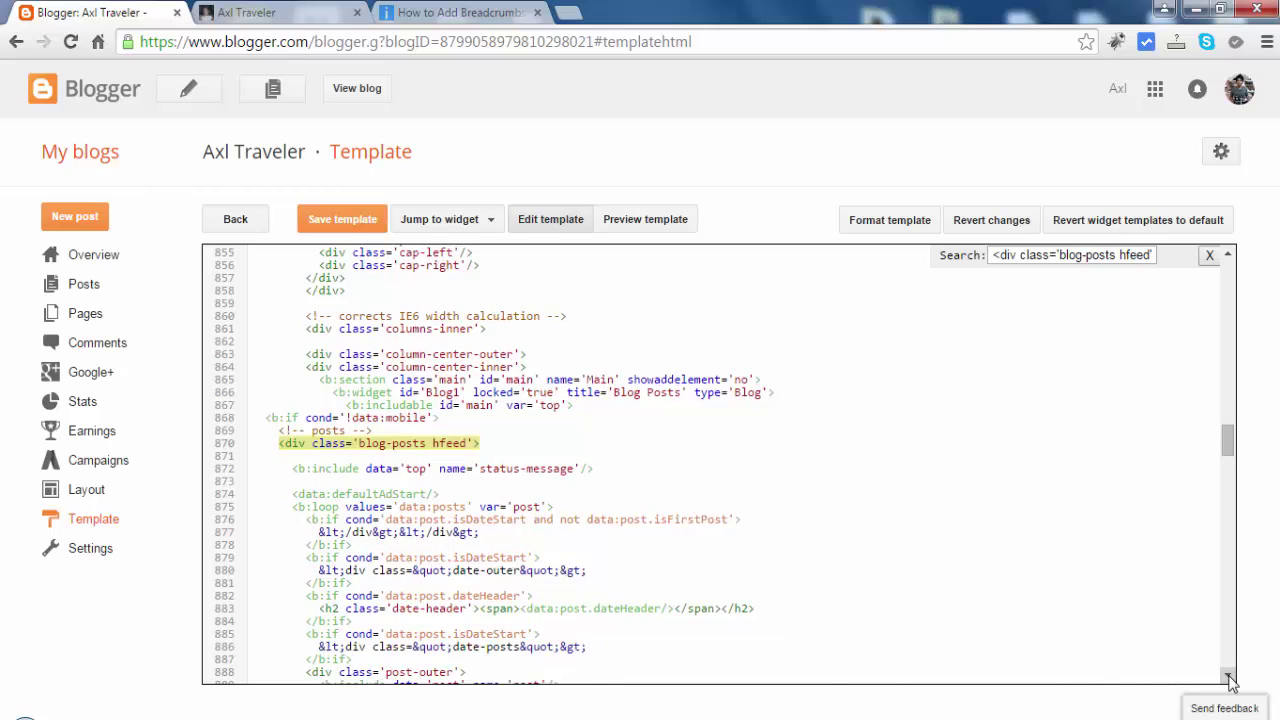
left_click(1229, 676)
left_click(1229, 676)
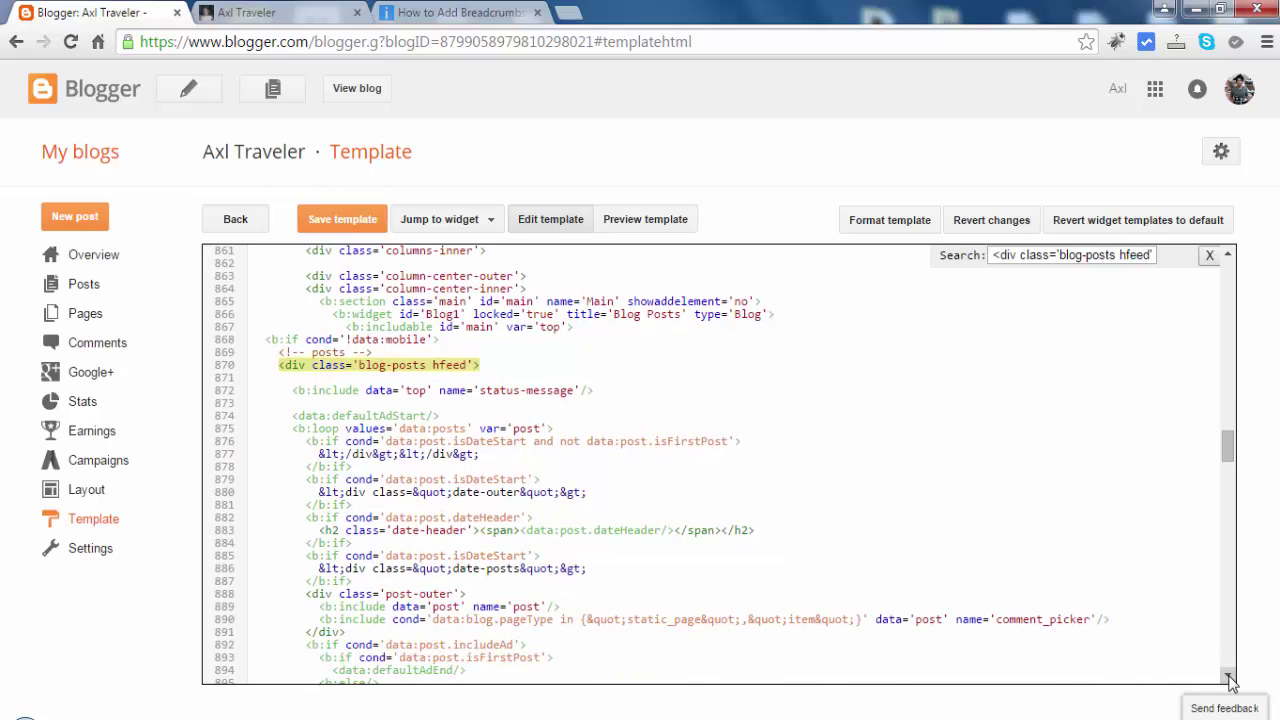
Add blank lines 871–873 below that div and place the cursor on a new blank line
left_click(504, 364)
key("Return")
key("Return")
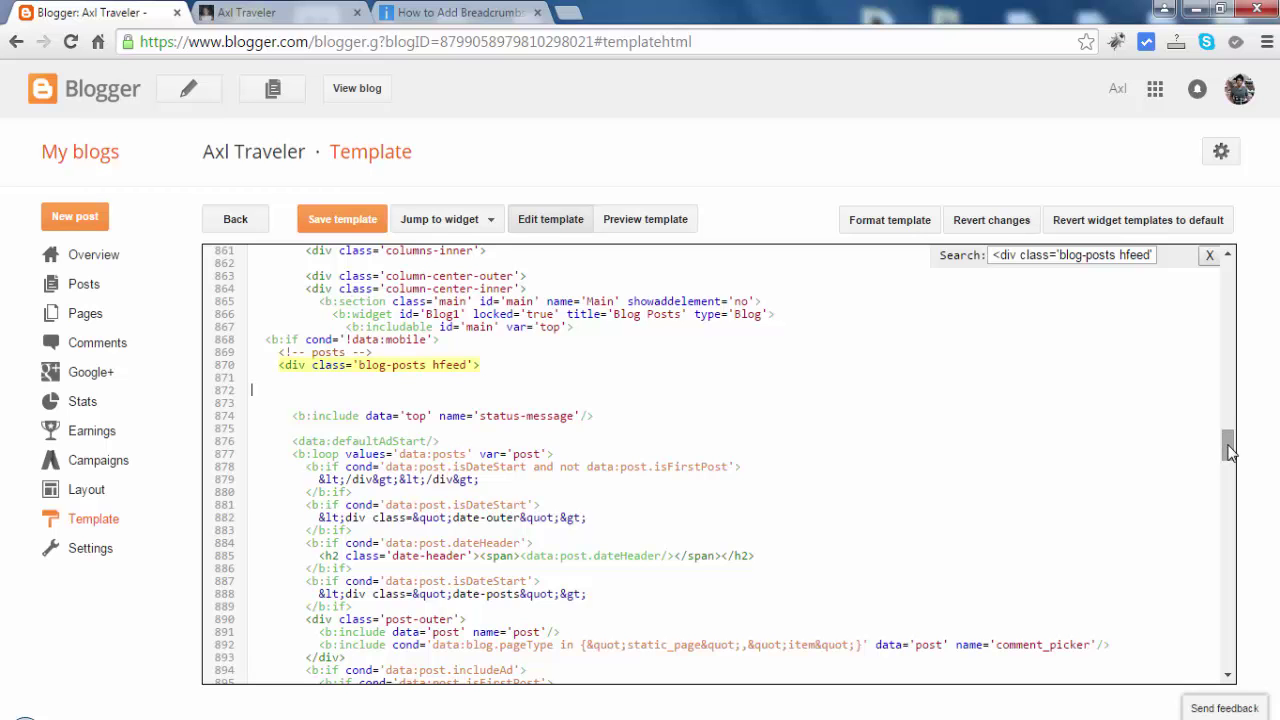
mouse_move(1230, 452)
left_mouse_down()
mouse_move(1232, 497)
mouse_move(1230, 440)
left_mouse_up()
left_click(297, 476)
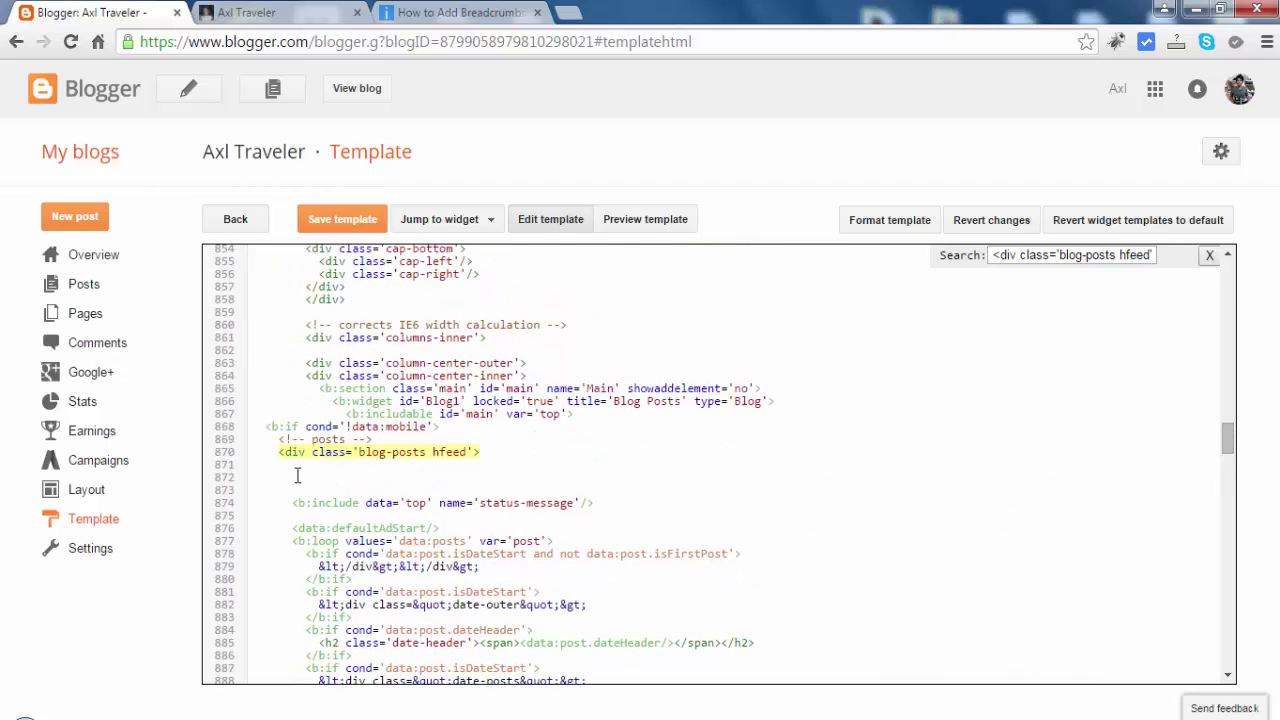
Copy the tutorial's full 36-line breadcrumbs code block, start comment to end comment
left_click(415, 14)
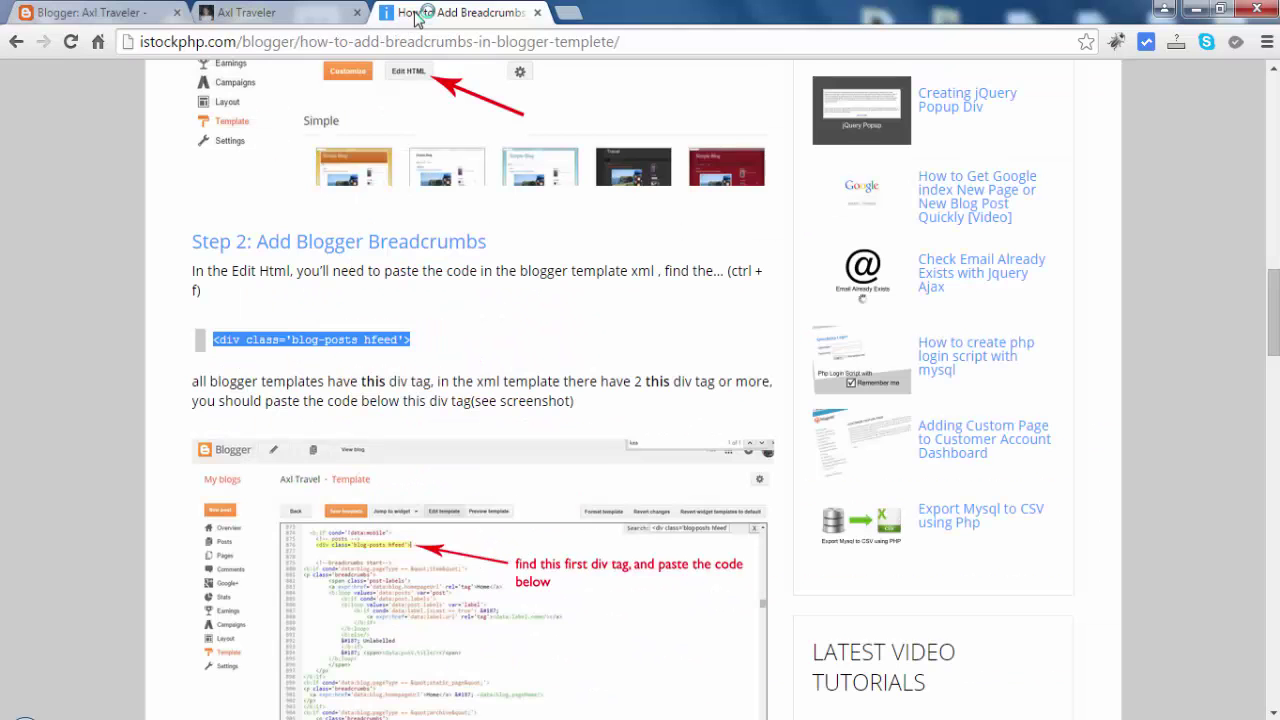
scroll(548, 444, "down", 7)
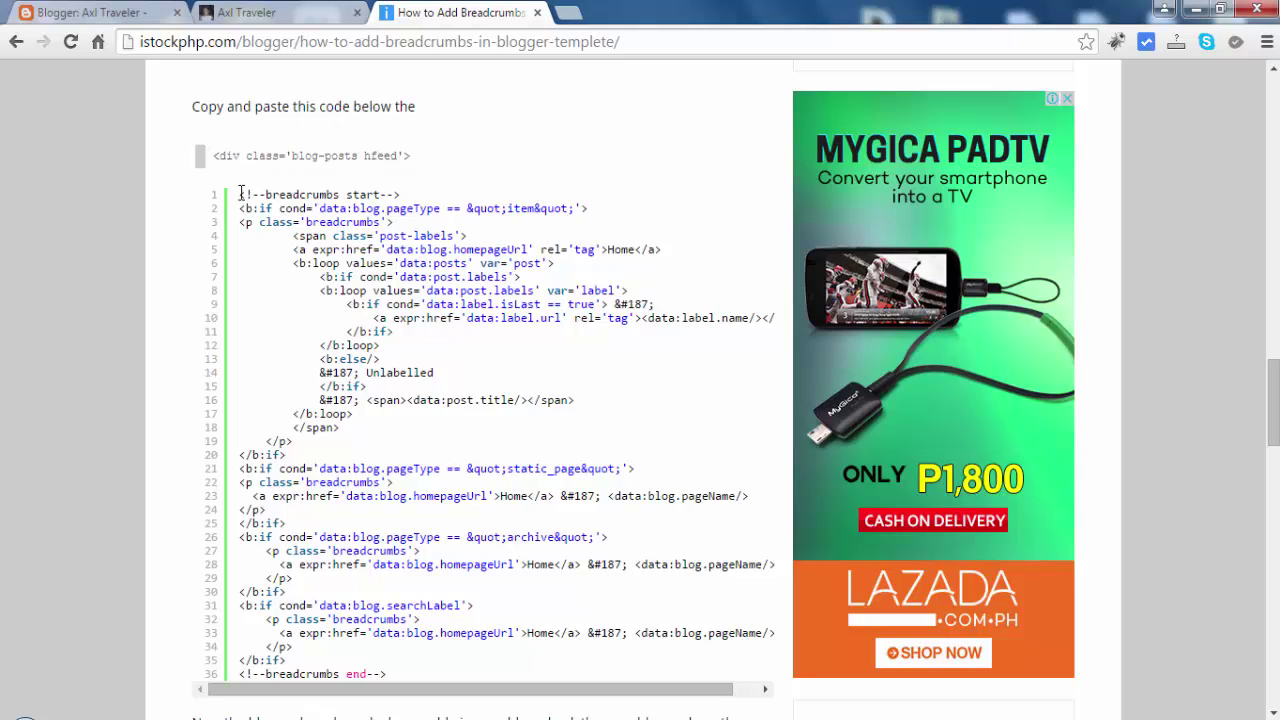
left_click_drag(240, 193, 416, 668)
key("ctrl+c")
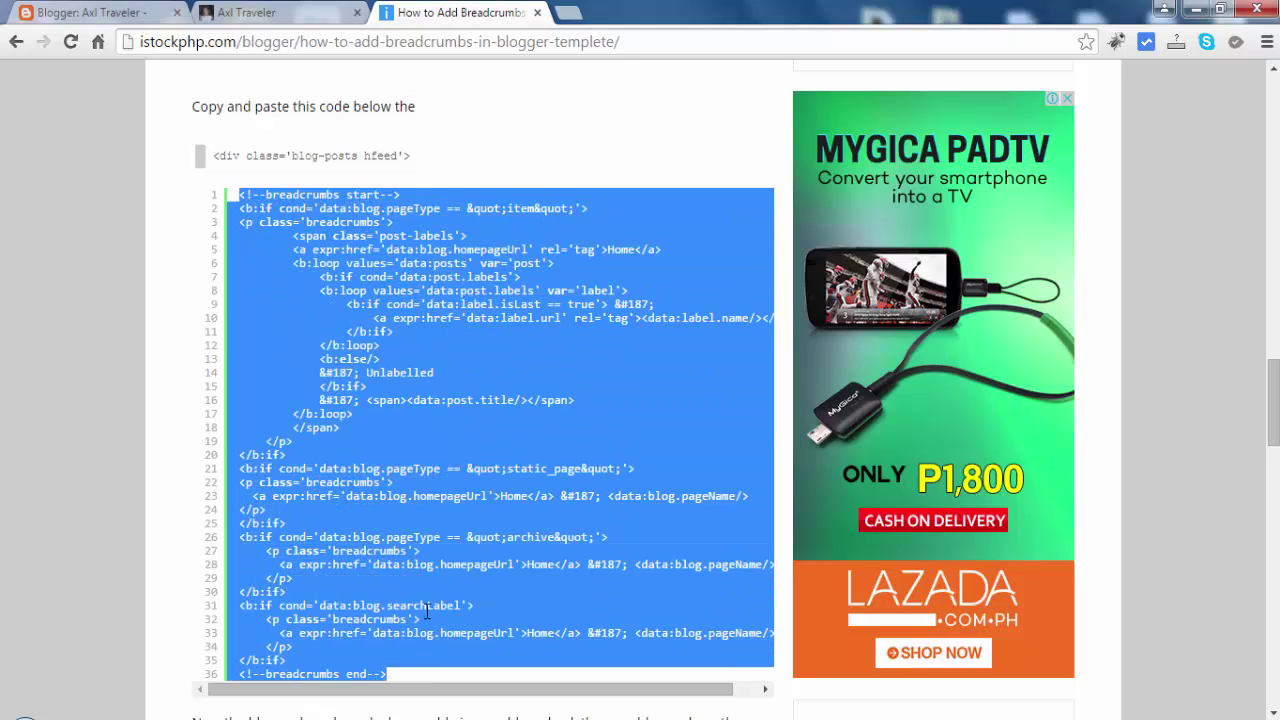
right_click(265, 279)
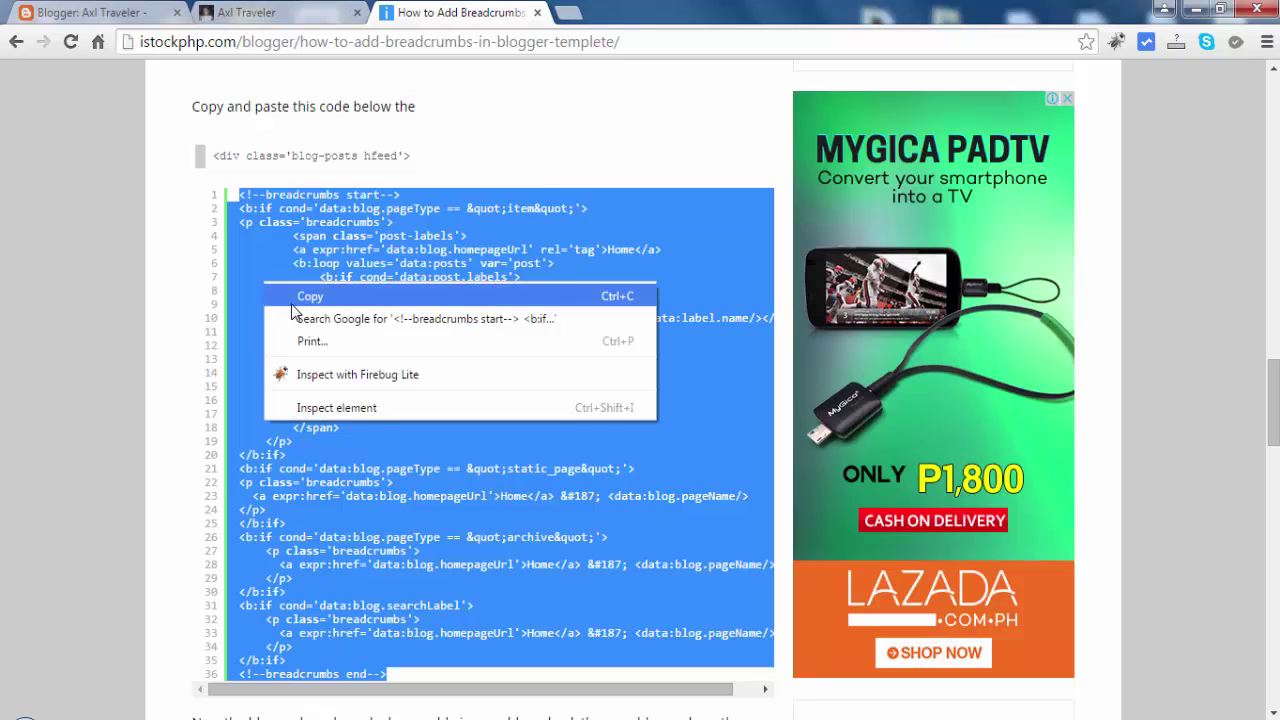
left_click(300, 289)
Paste the breadcrumbs code onto the blank line (lines 872–907) and save the template
left_click(252, 10)
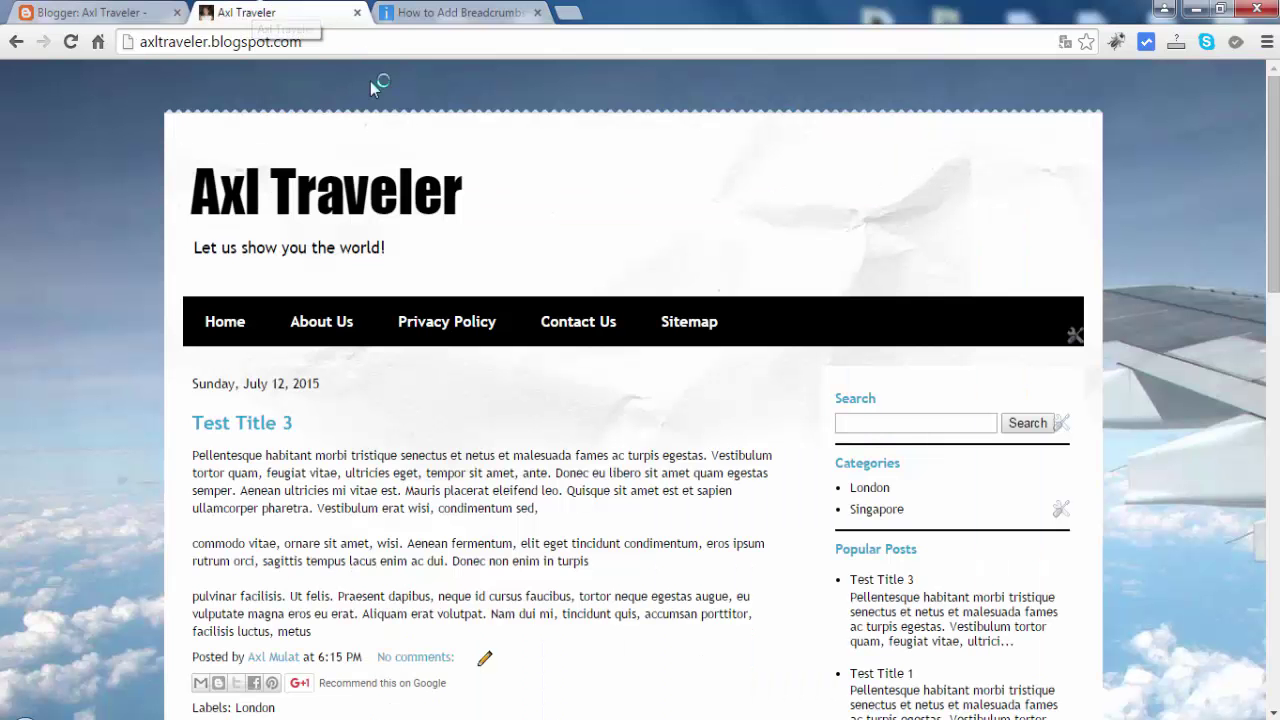
left_click(90, 12)
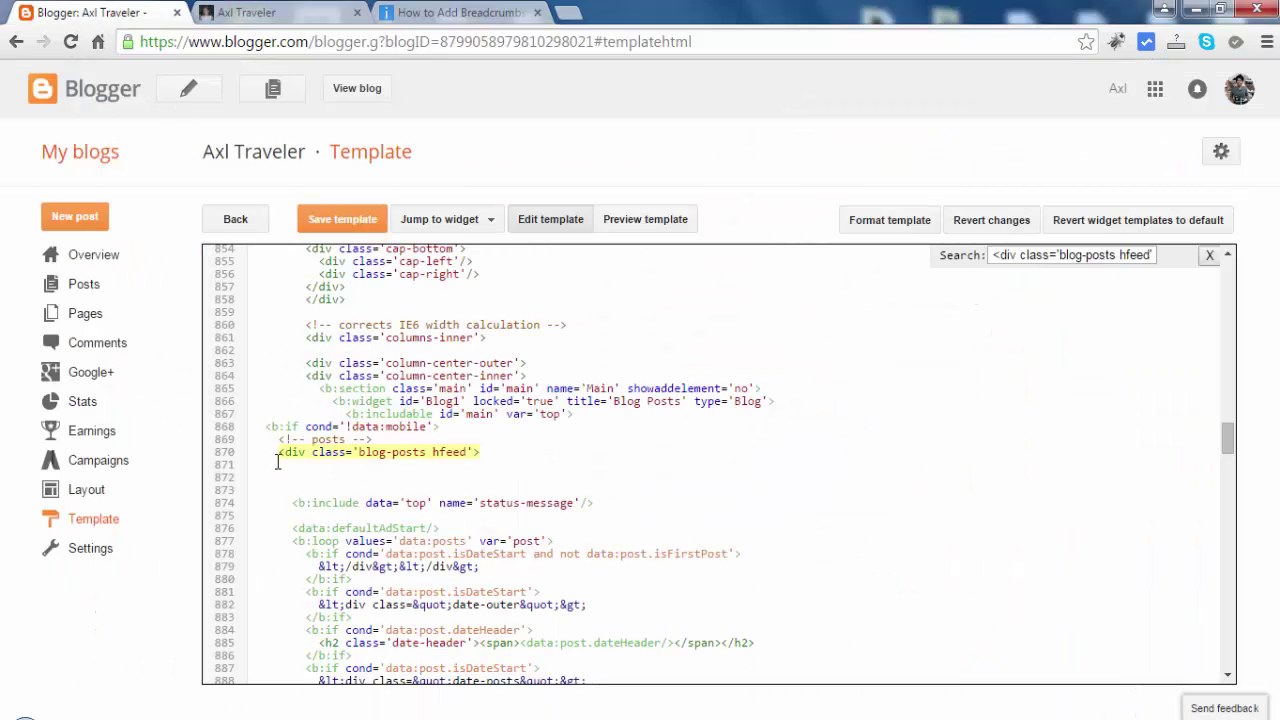
right_click(285, 480)
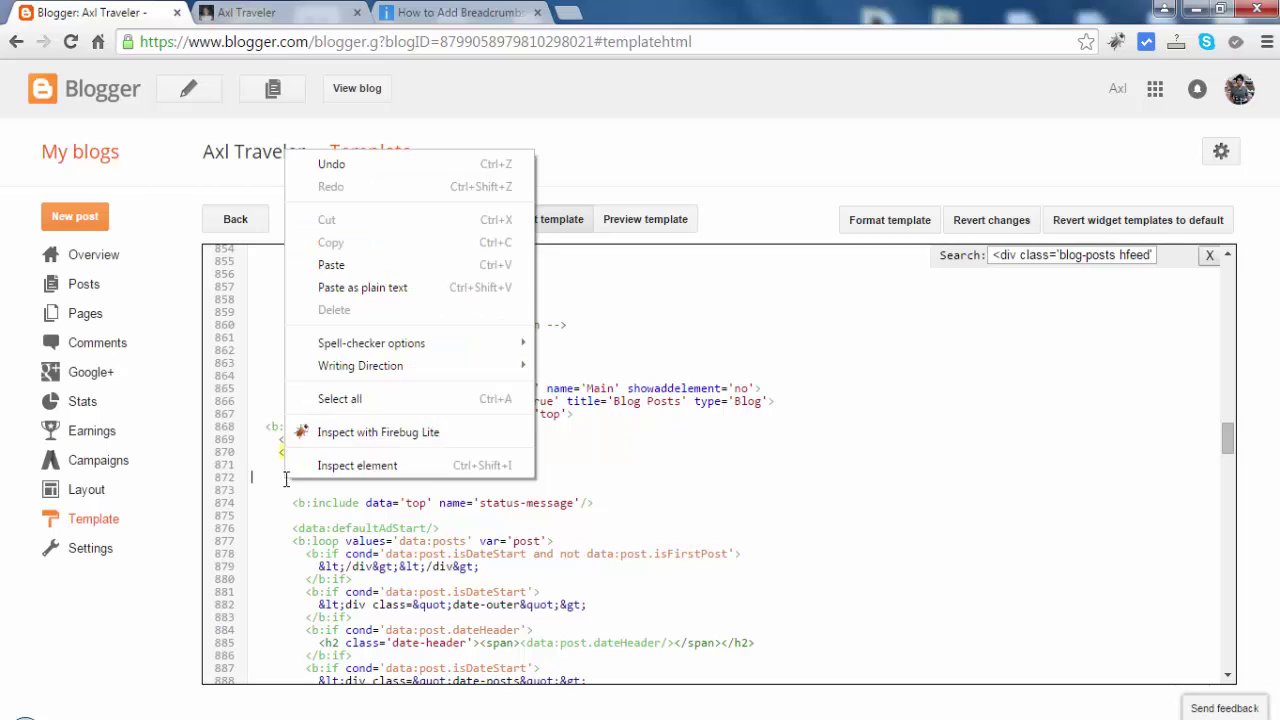
left_click(331, 264)
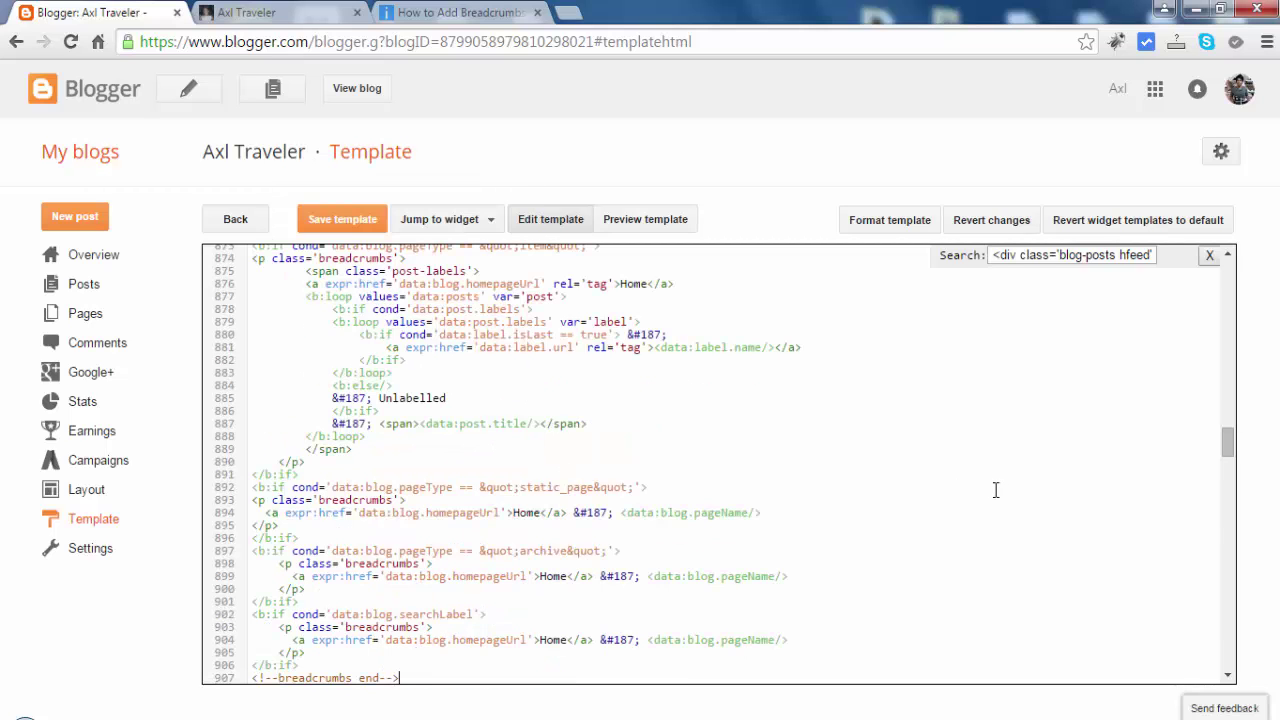
left_click_drag(1229, 455, 1230, 462)
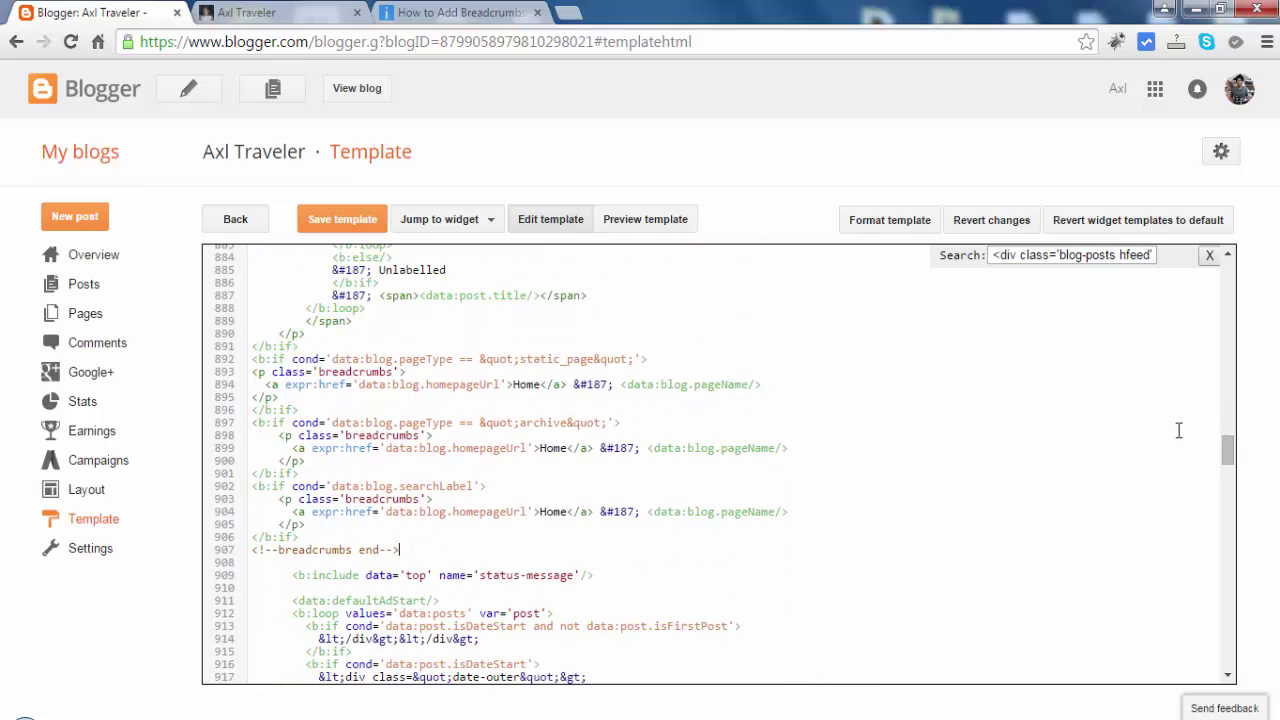
left_click(342, 222)
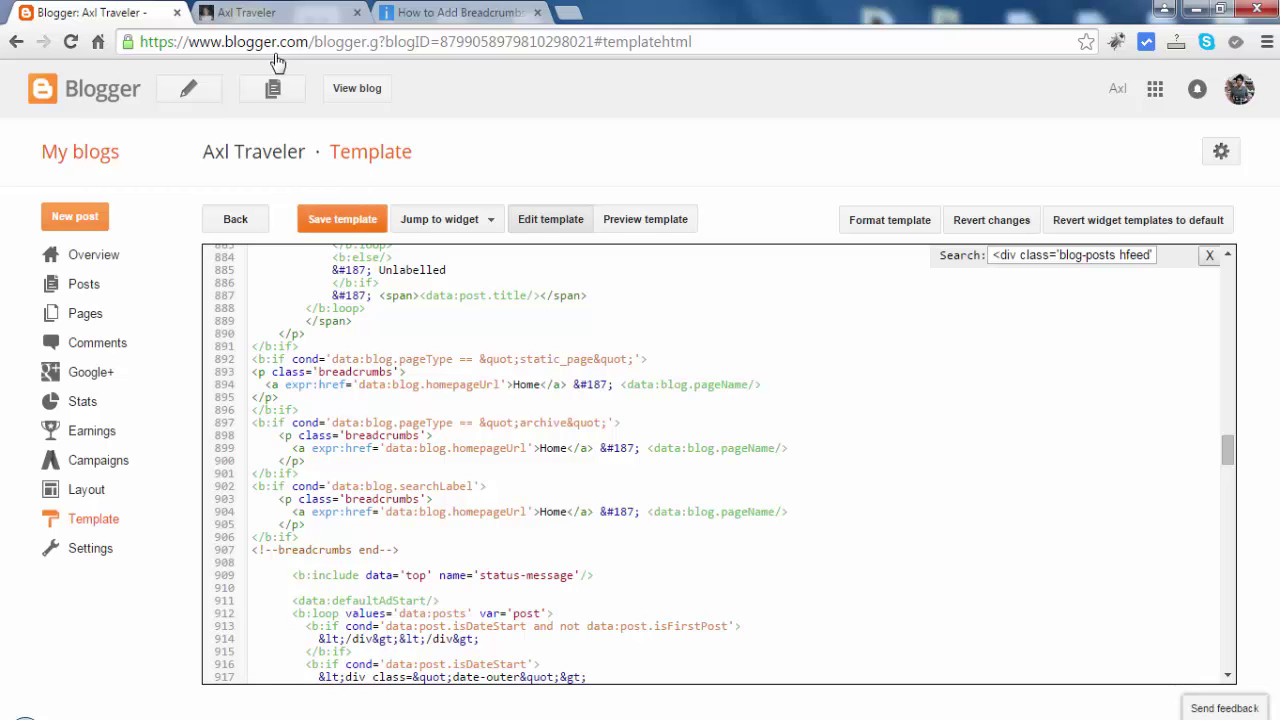
left_click(272, 12)
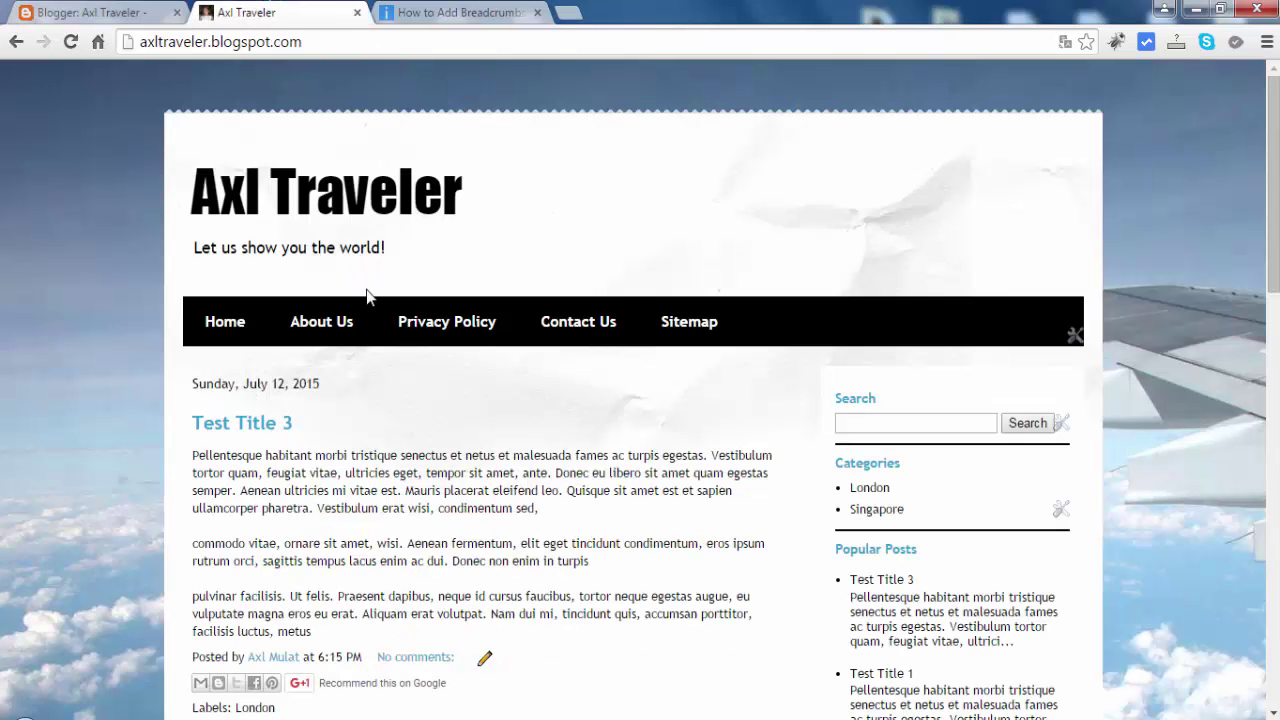
Reload the blog, open Test Title 3, and check its Home » London » Test Title 3 breadcrumb
key("F5")
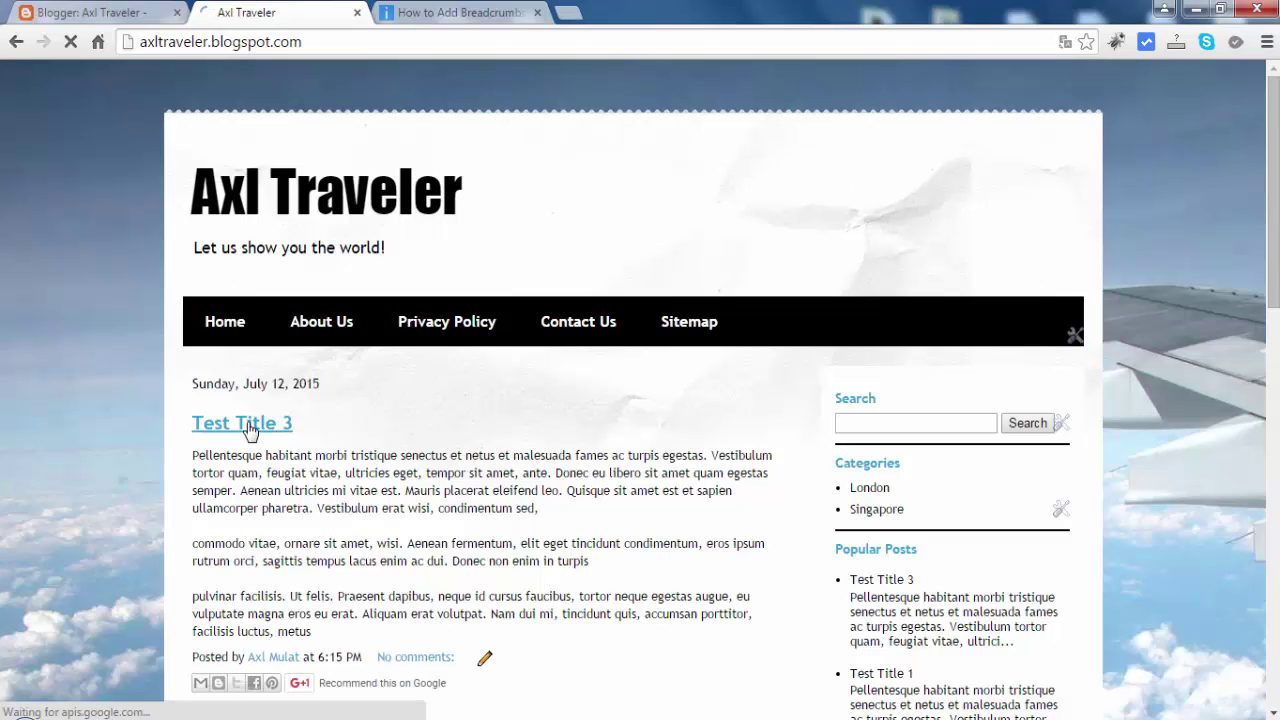
left_click(250, 428)
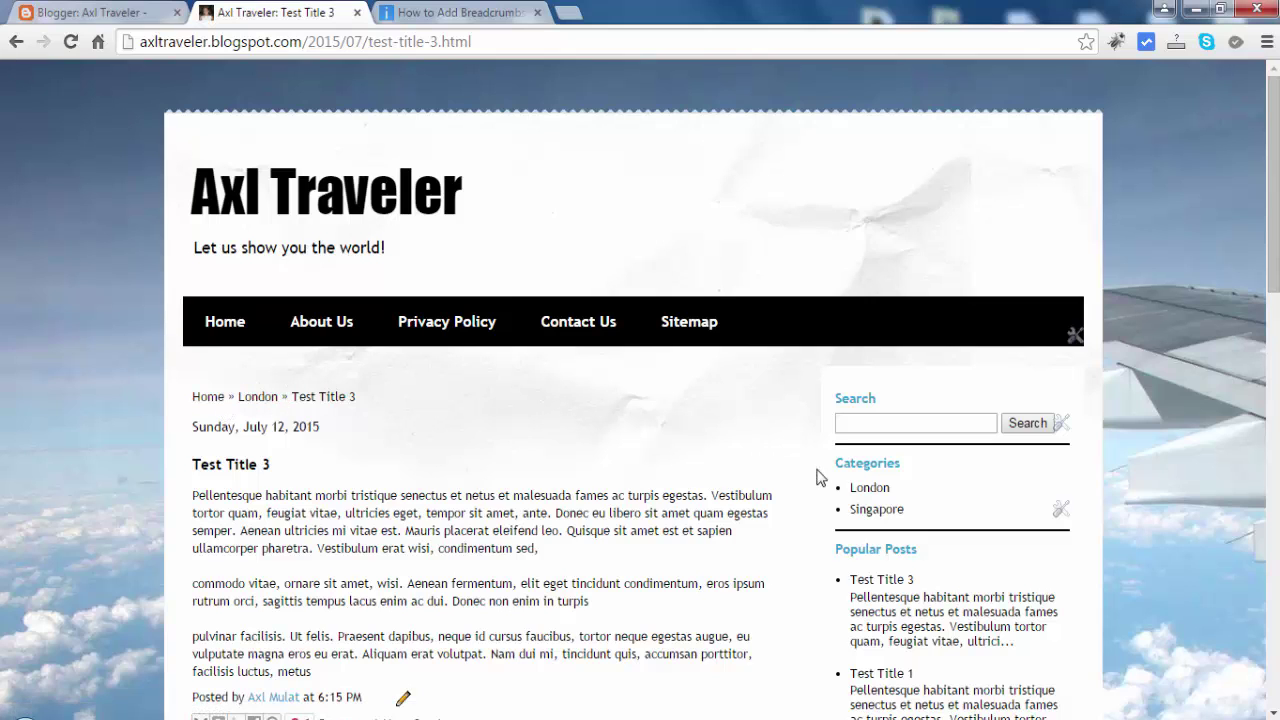
scroll(810, 553, "down", 4)
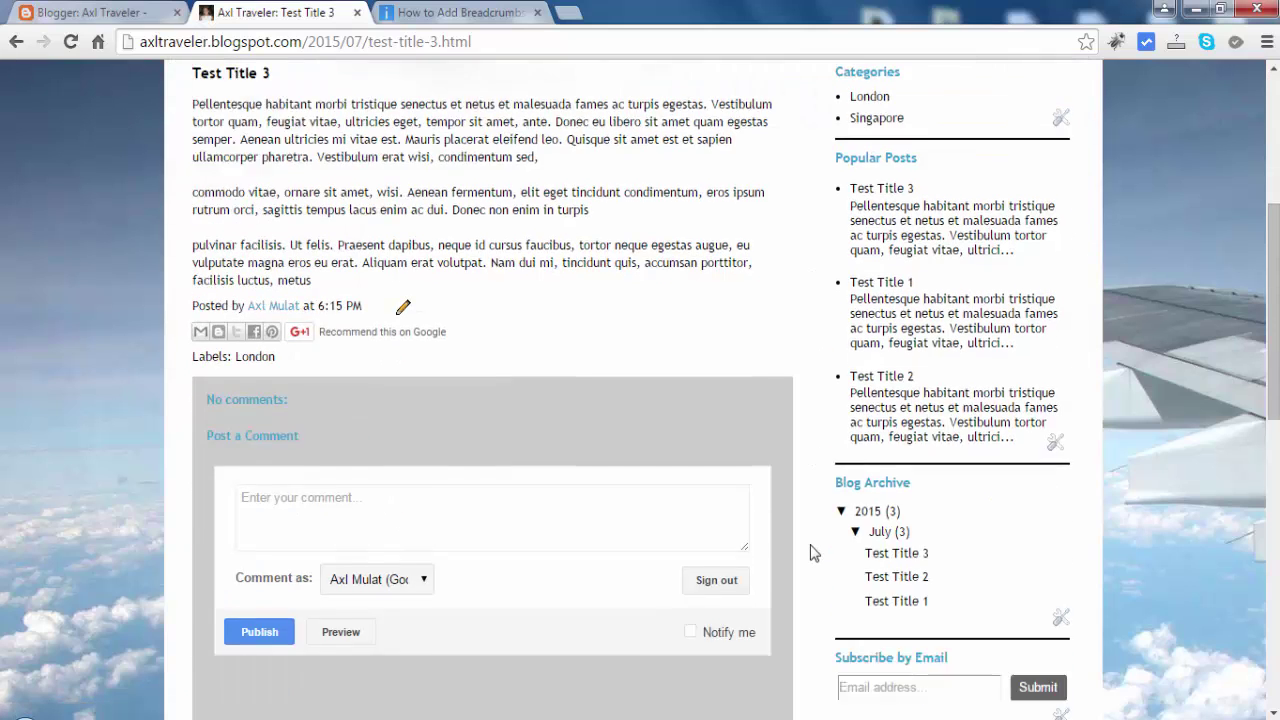
scroll(810, 553, "down", 1)
scroll(686, 480, "down", 2)
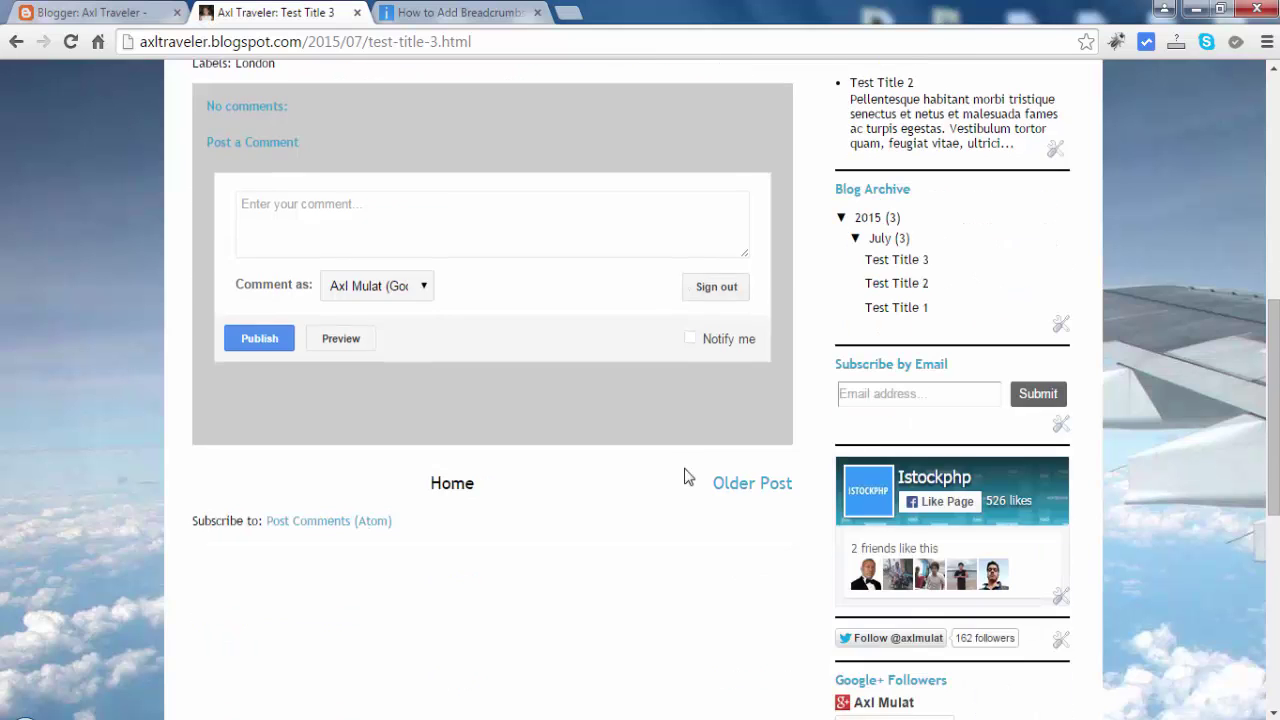
scroll(686, 477, "down", 1)
scroll(686, 477, "up", 5)
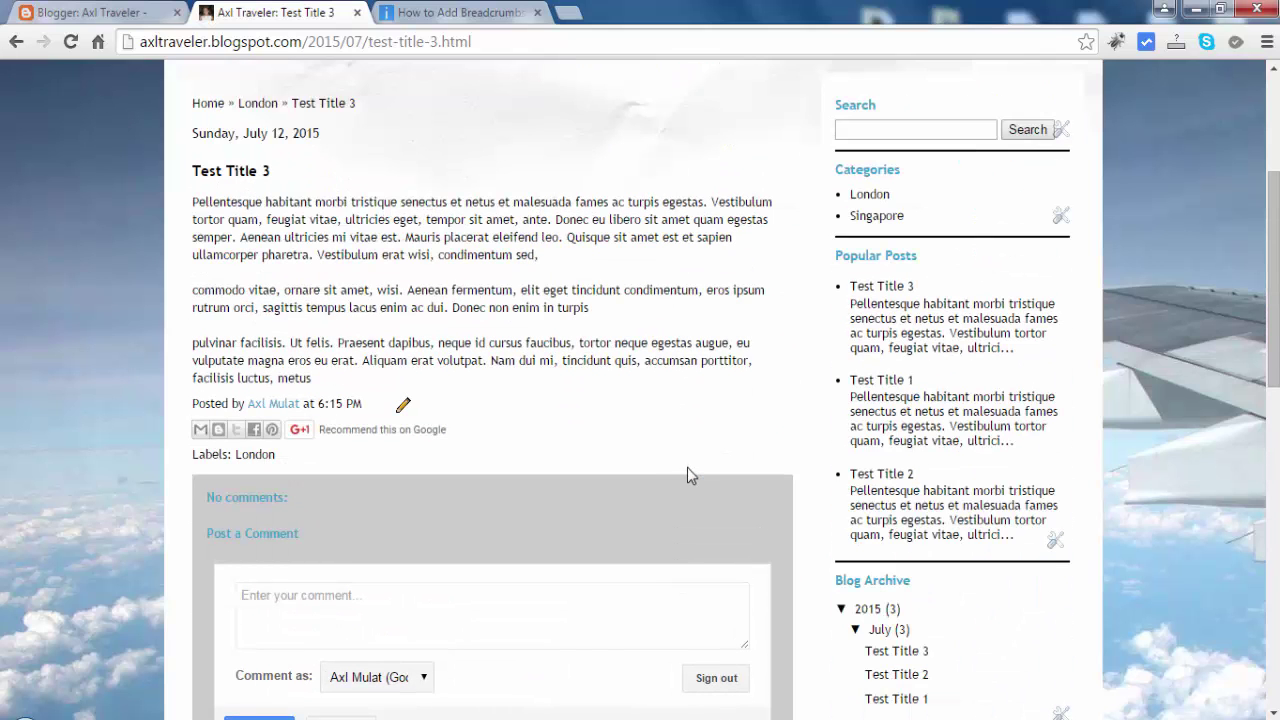